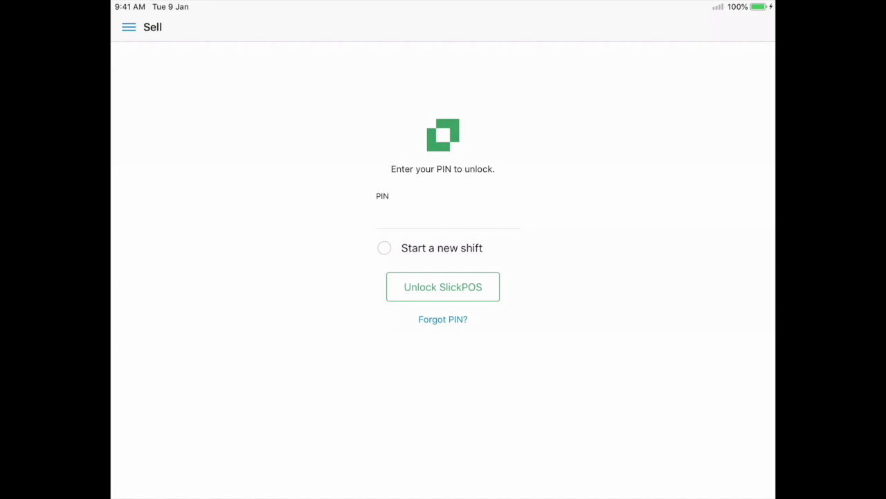
Start a new shift with a 1000 opening cash balance, enter the PIN, and unlock SlickPOS
click(384, 247)
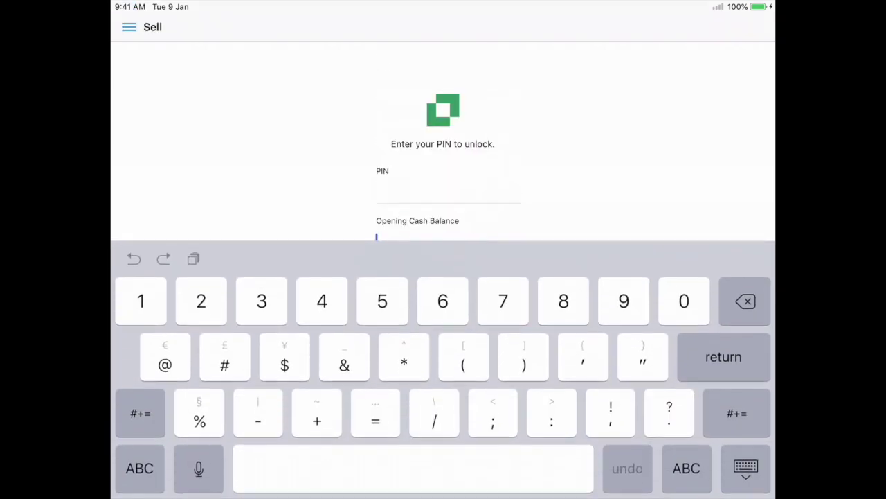
text(100)
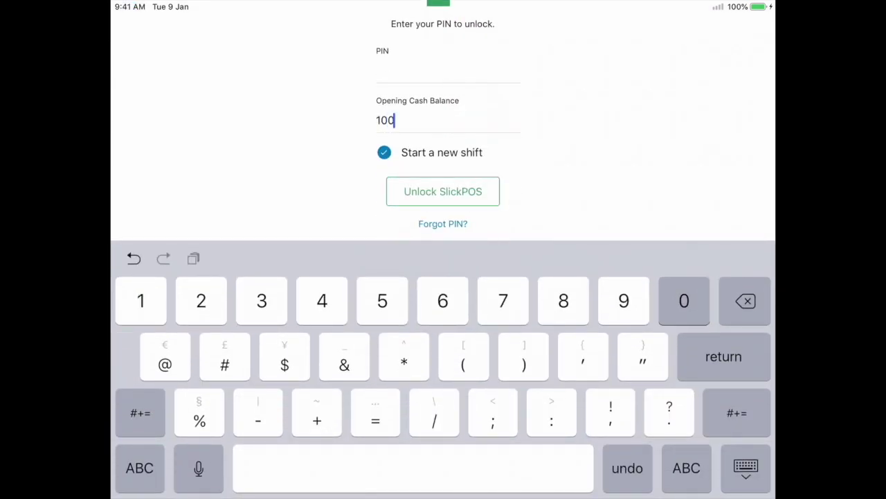
text(0)
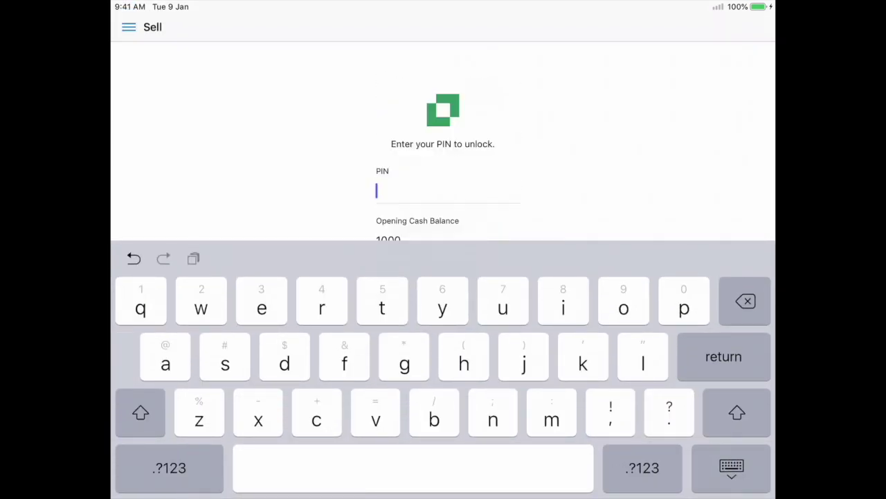
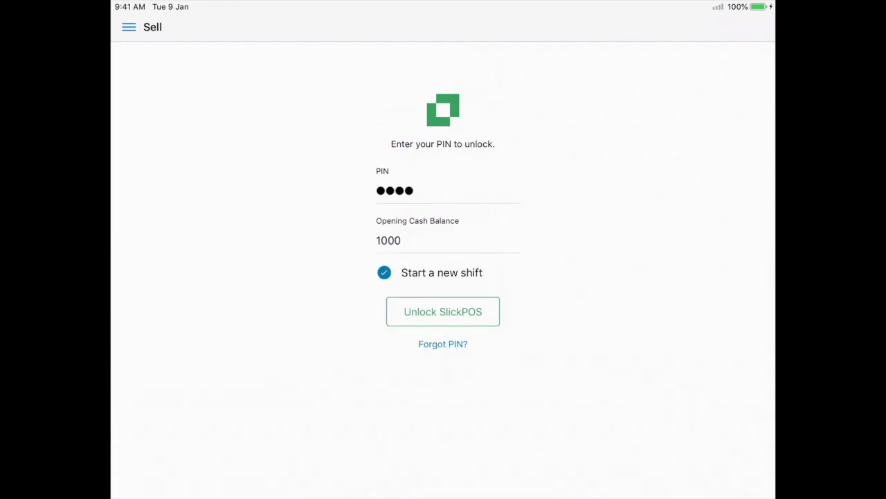
click(443, 311)
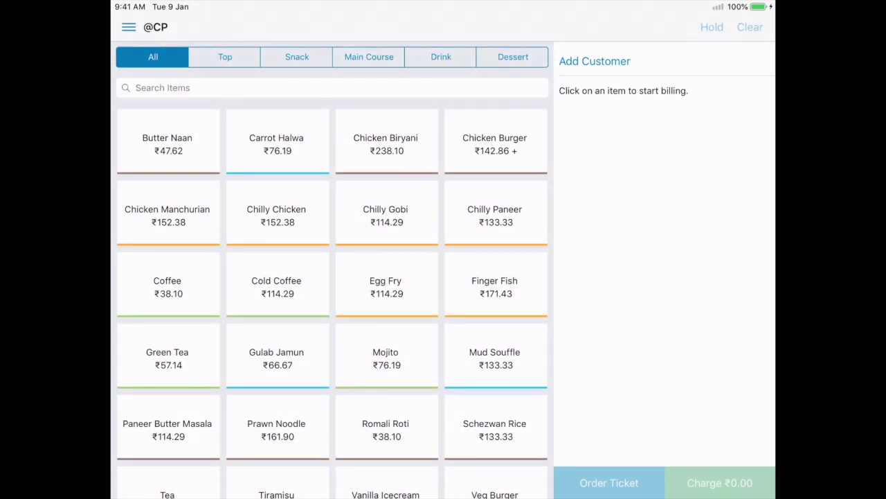
Bill Butter Naan, Carrot Halwa, Chilly Chicken, and Chicken Burger, found by searching 'Chi'
click(167, 142)
click(276, 142)
click(277, 213)
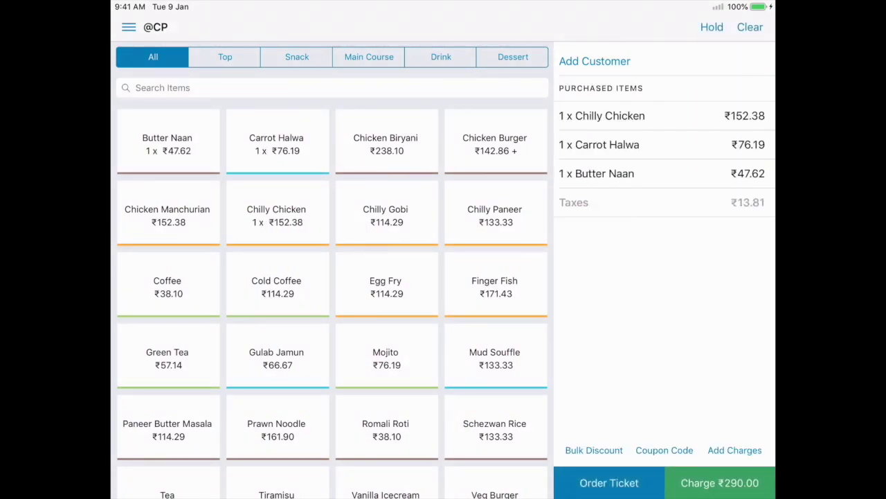
click(162, 87)
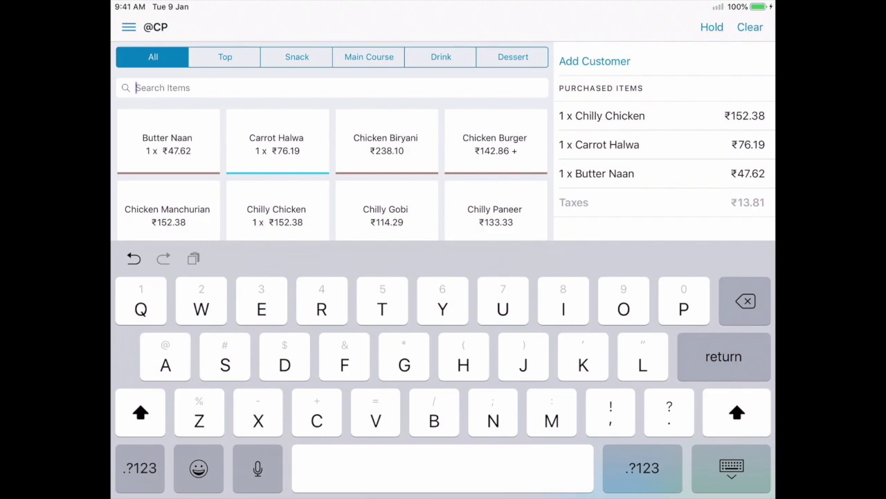
text(Chi)
click(276, 142)
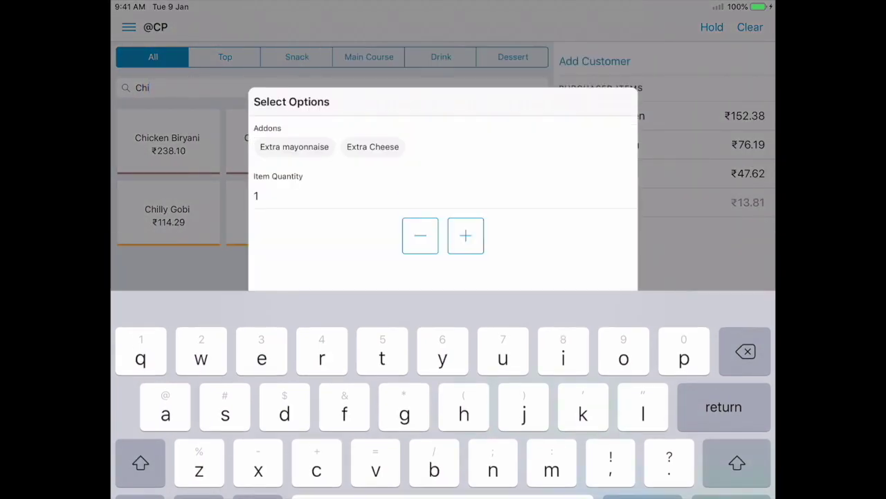
click(731, 468)
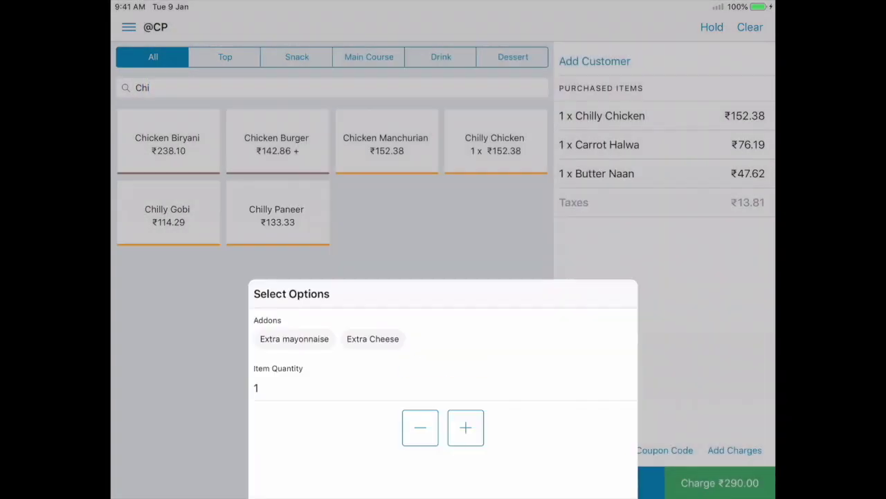
Attach a customer to the order using their phone number and name
click(595, 61)
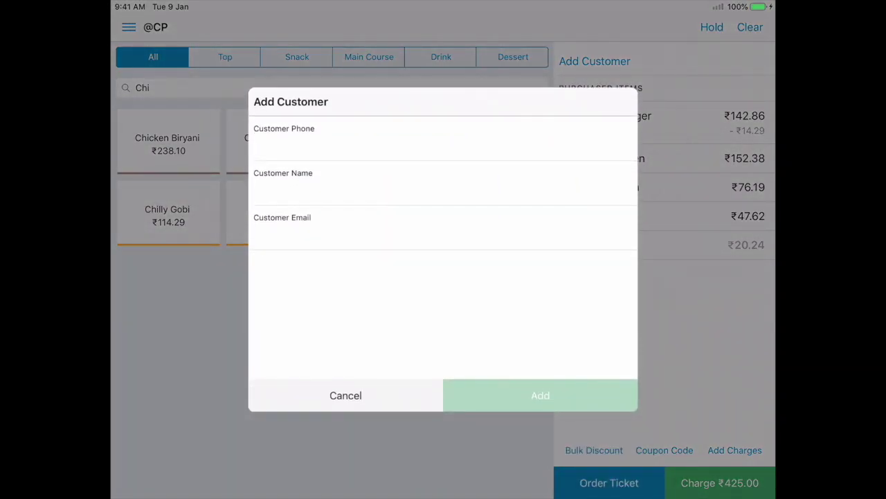
text(888)
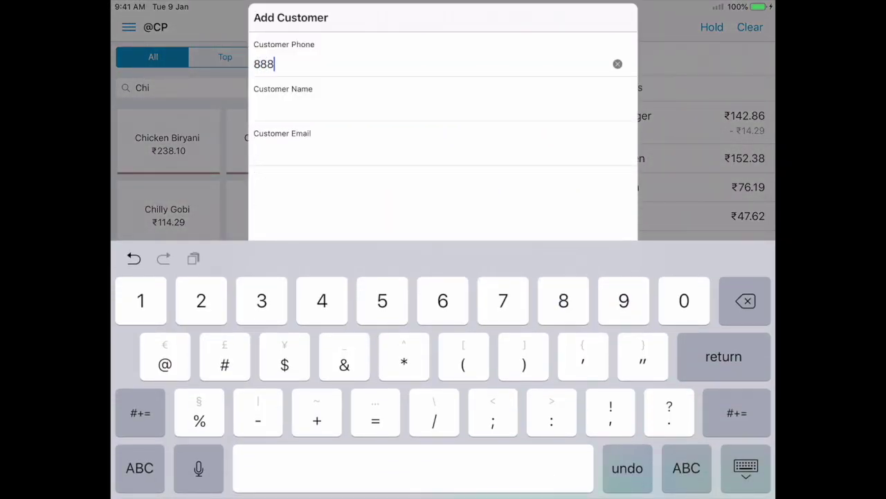
text(889999)
text(9)
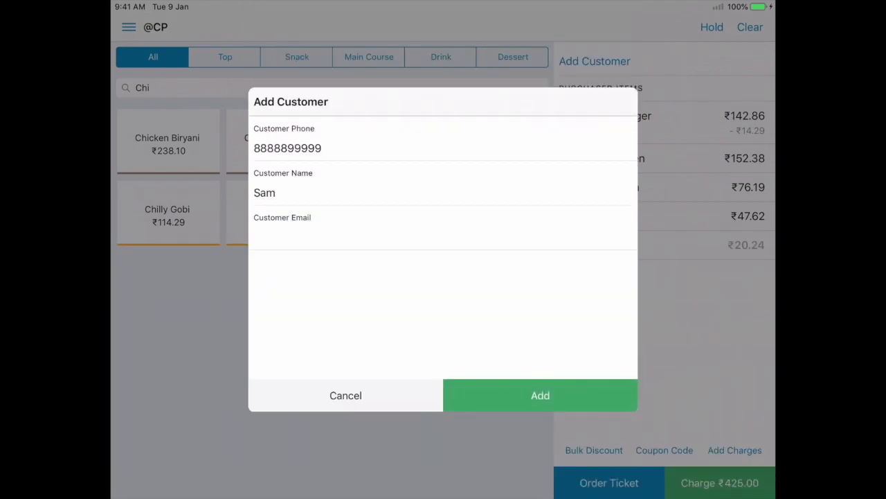
click(540, 395)
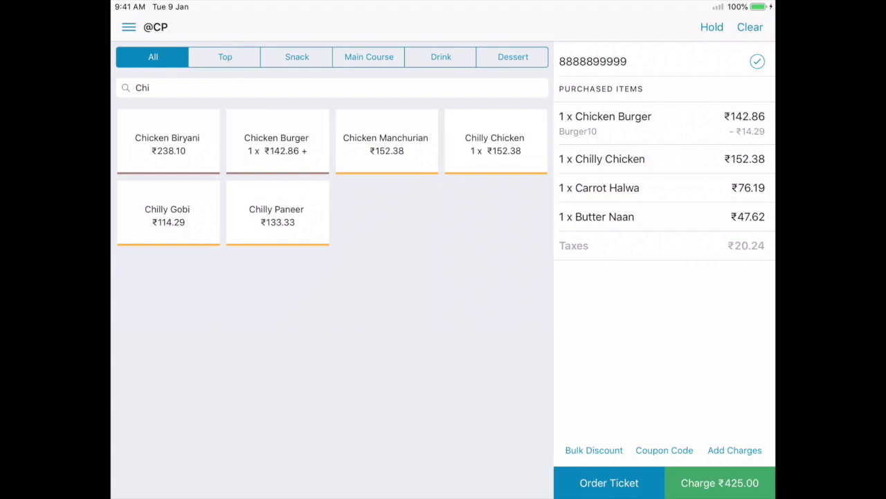
Apply the ₹25.00 packing charge for a ₹450.00 total and cancel the coupon code unapplied
click(735, 449)
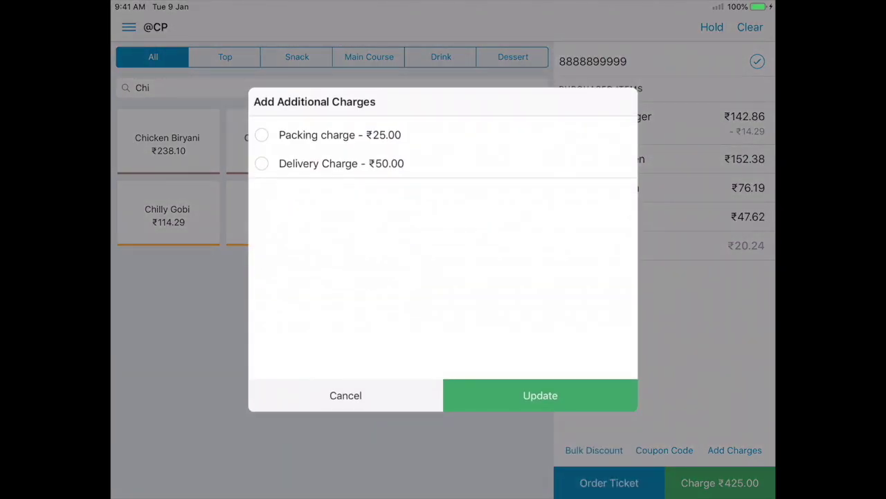
click(261, 134)
click(540, 394)
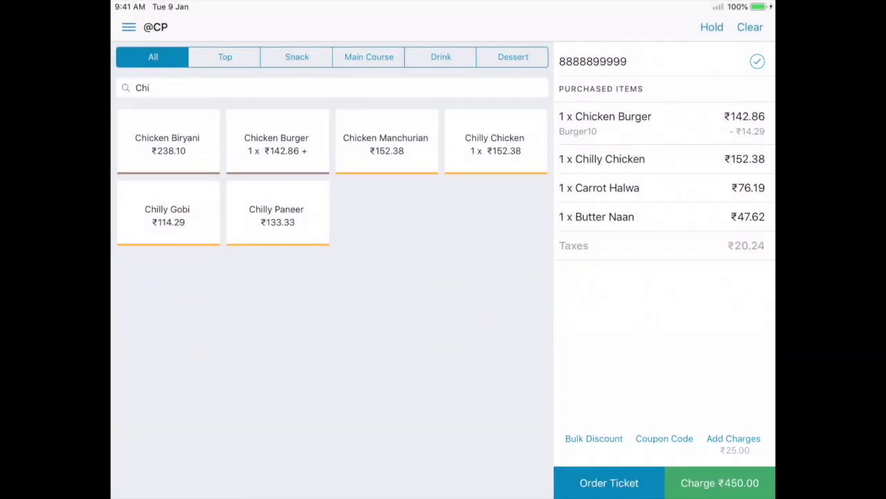
click(664, 438)
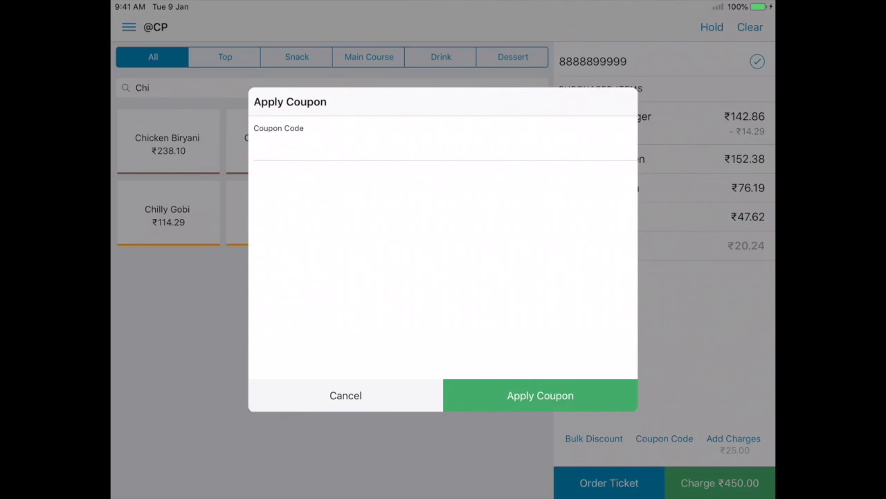
click(345, 395)
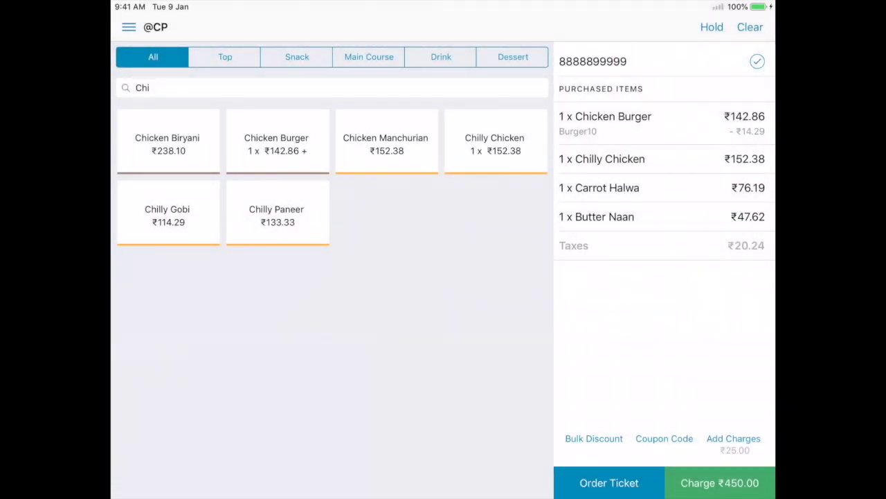
Create a kitchen order ticket with the note 'Extra cheese on burger'
click(610, 482)
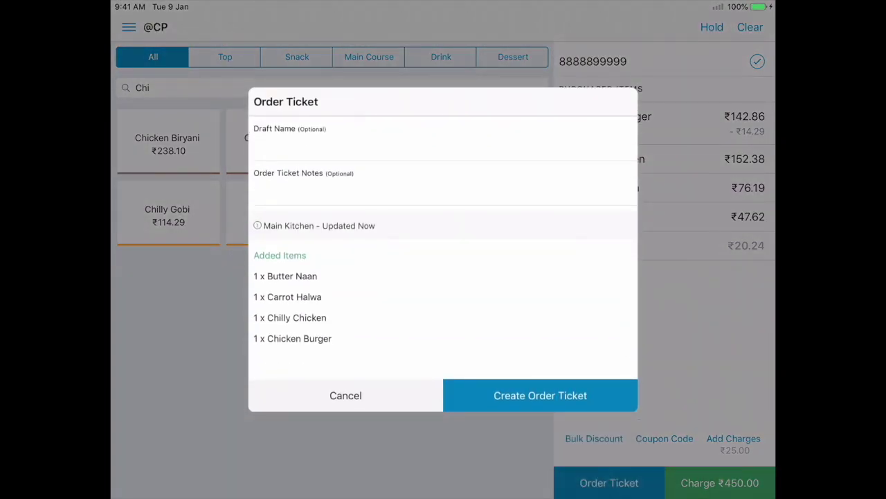
click(444, 192)
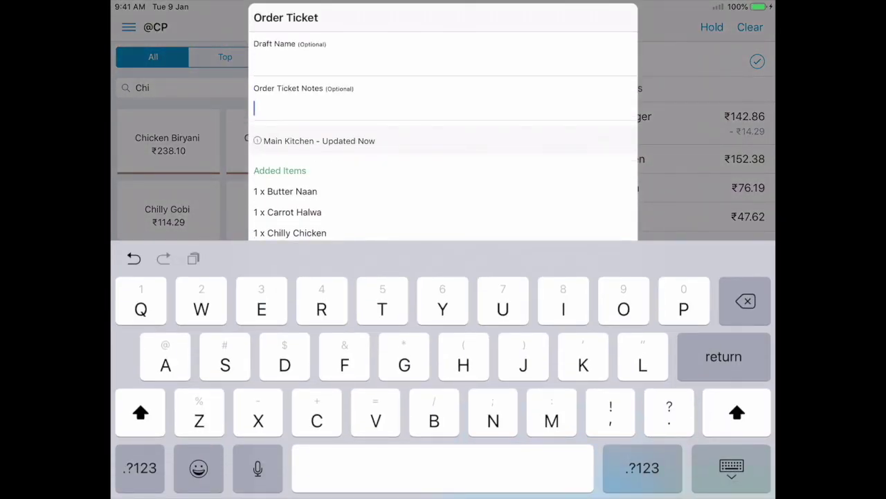
text(Extra cheese)
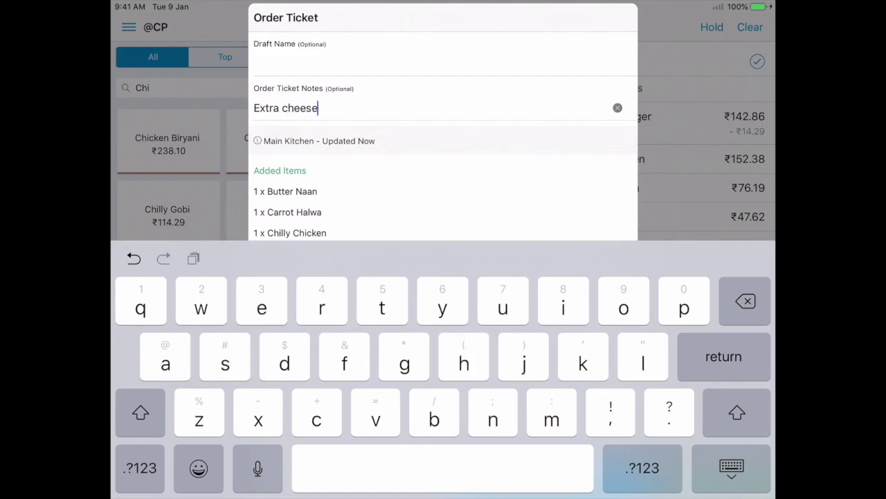
text( on burger)
key(Return)
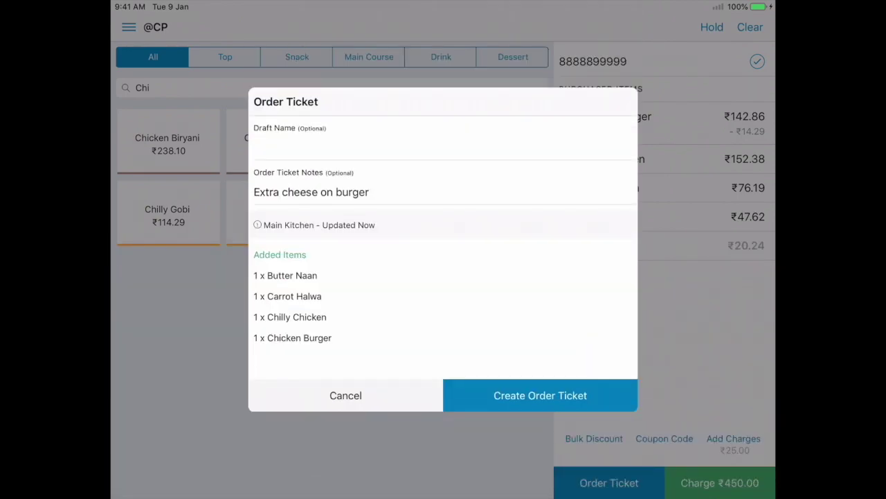
click(540, 396)
click(442, 282)
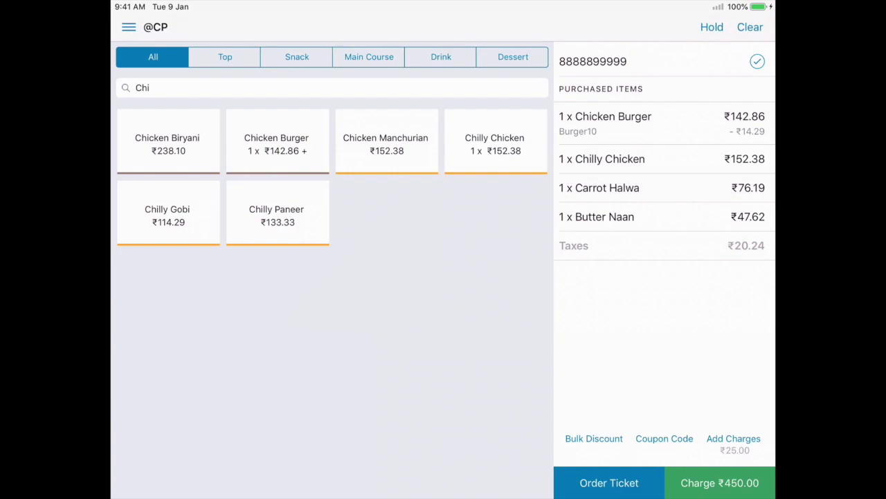
Print the ₹450.00 bill and record it as paid by Credit/Debit Card
click(719, 483)
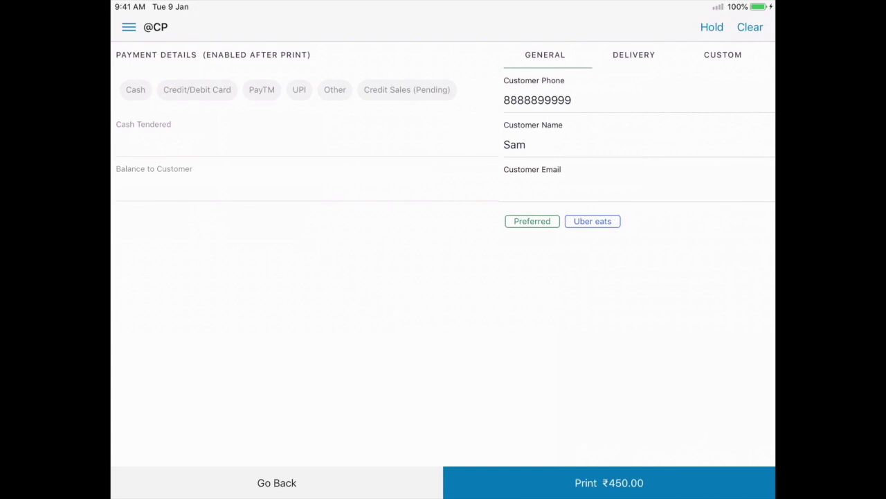
click(609, 482)
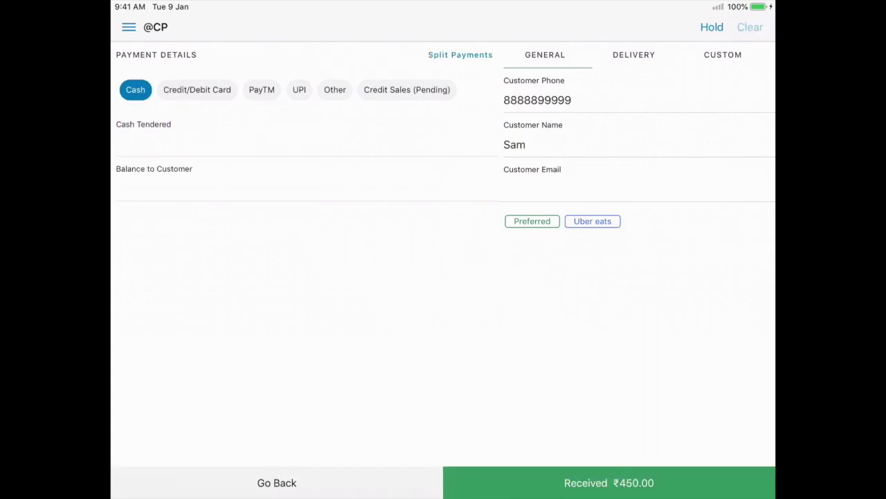
click(196, 89)
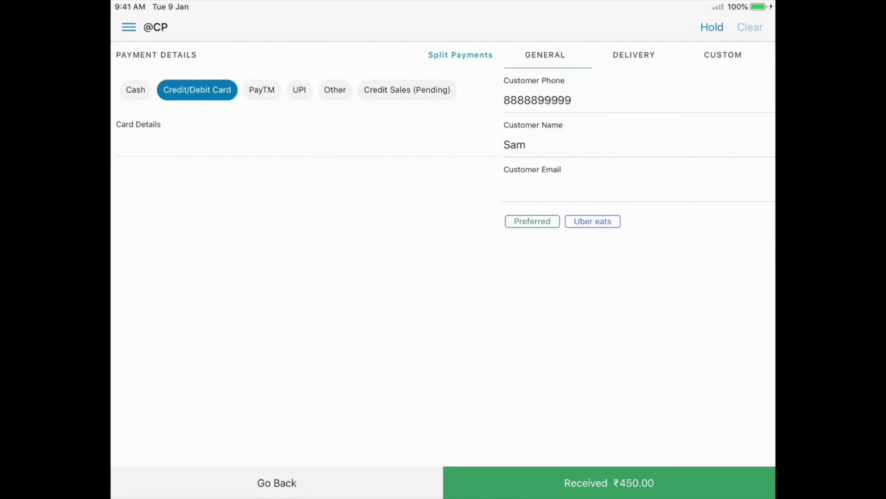
click(608, 483)
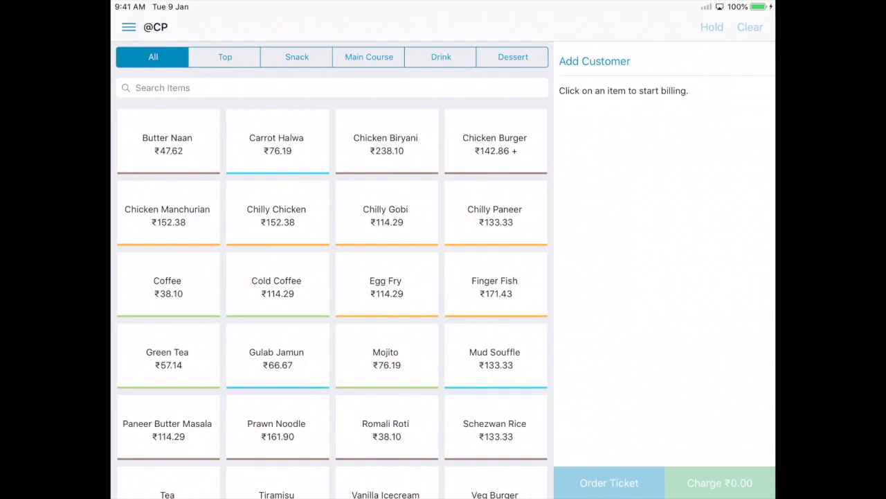
click(128, 27)
Record a ₹100 expense with the note 'Water'
click(161, 180)
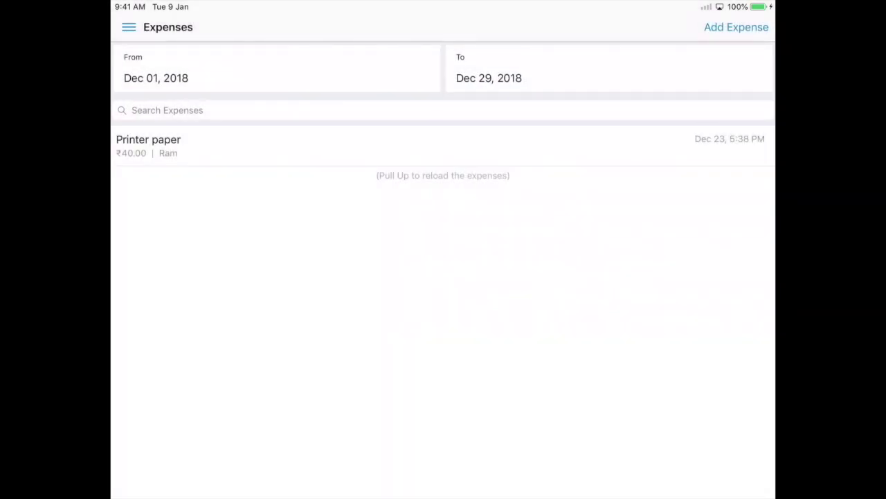
click(736, 27)
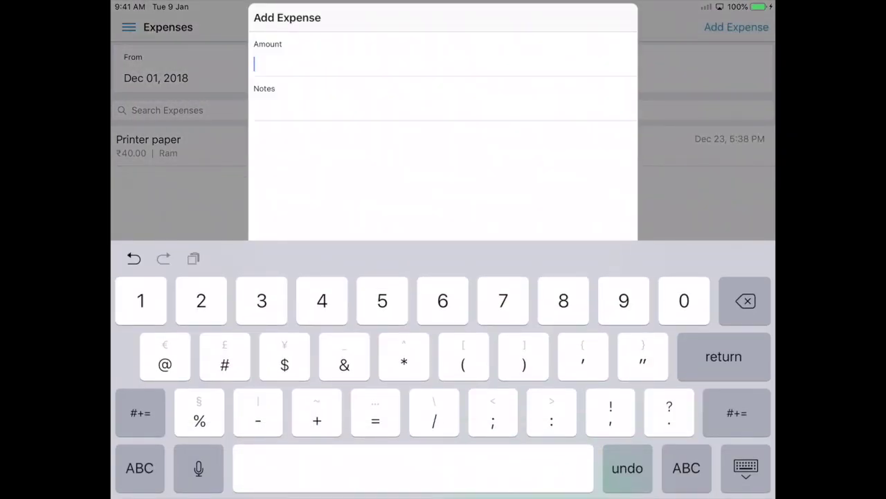
text(100)
key(Return)
text(Wa)
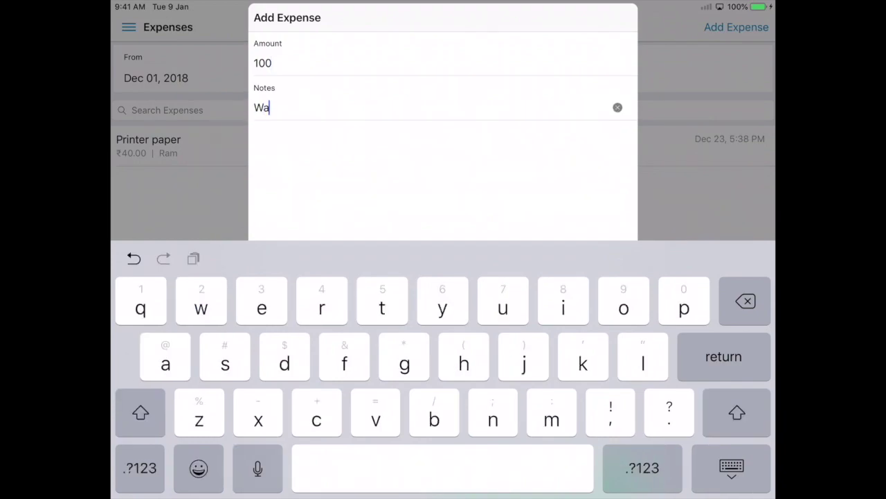
text(ter)
key(Return)
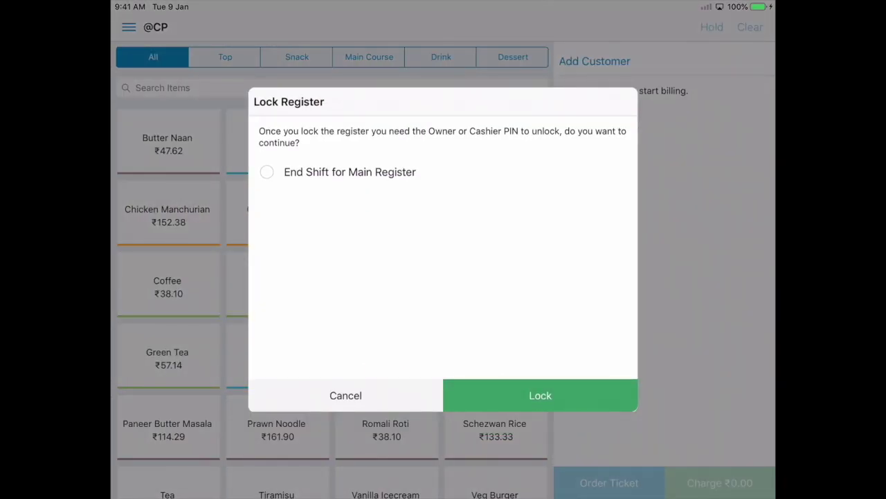
End the shift with ₹1,400 closing cash, lock the register, and close the shift summary
click(267, 172)
text(1)
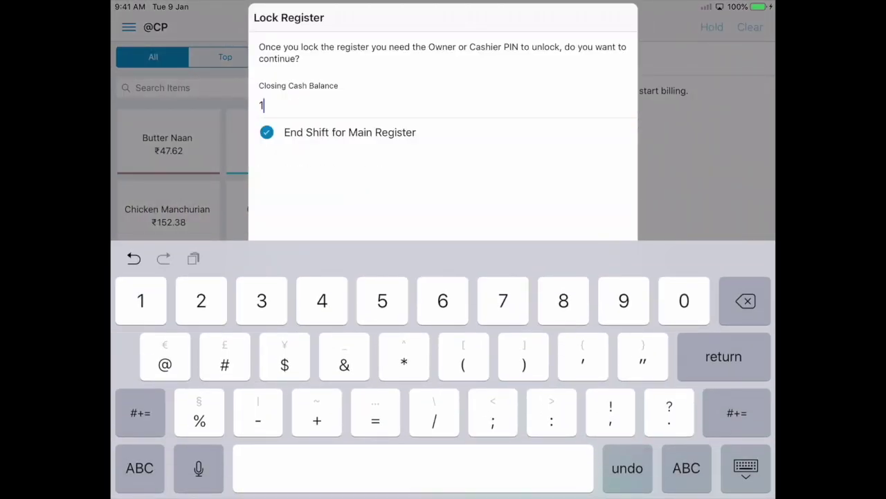
text(400)
key(Return)
click(540, 394)
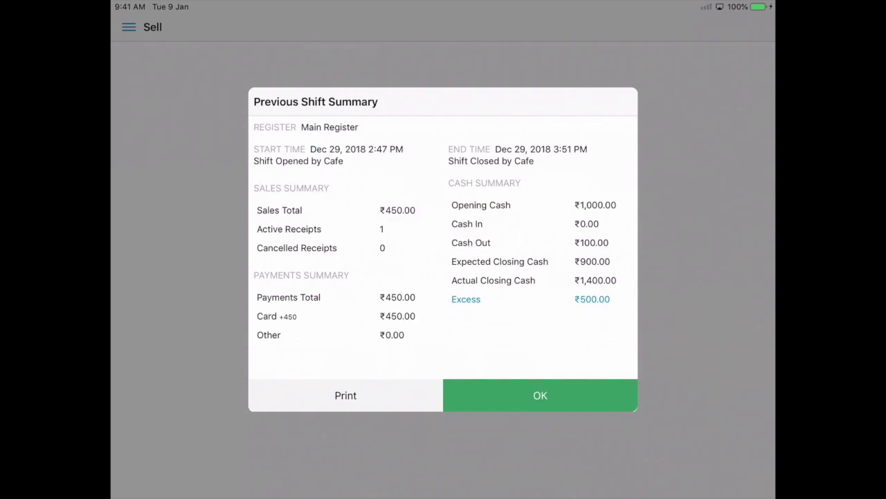
click(541, 395)
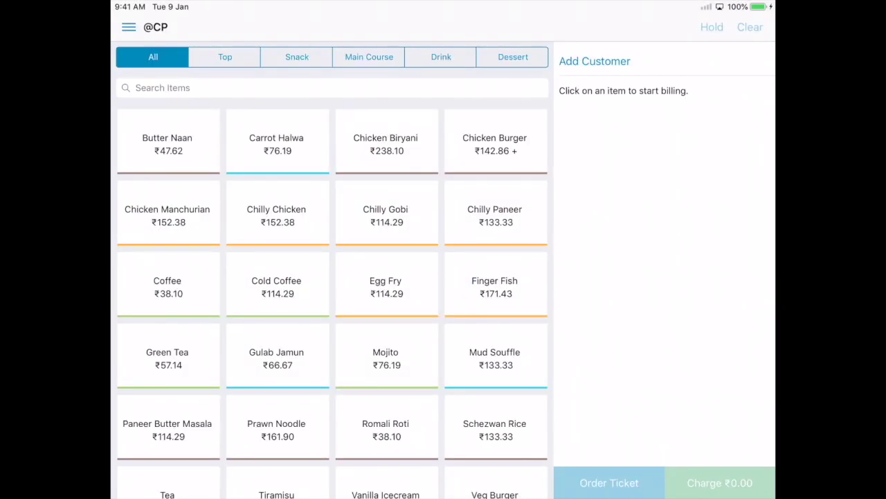
Review the Receipts list, then view the Printer tab on the Setup screen
click(129, 27)
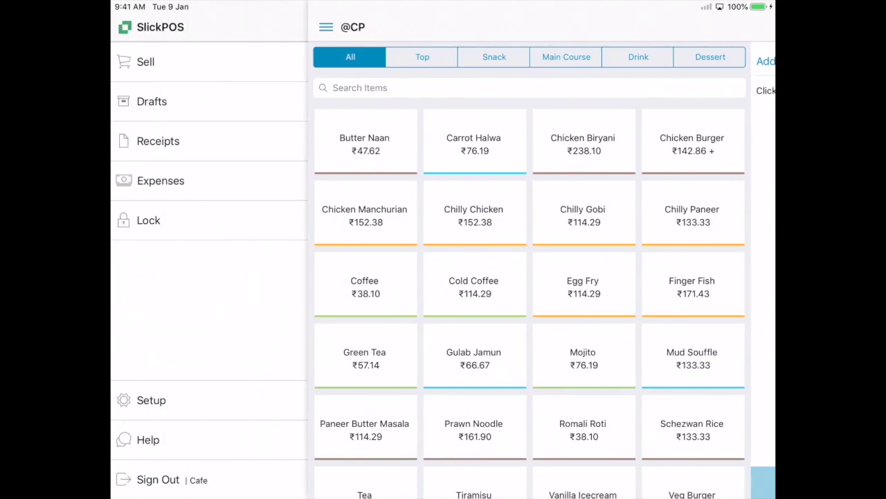
click(157, 140)
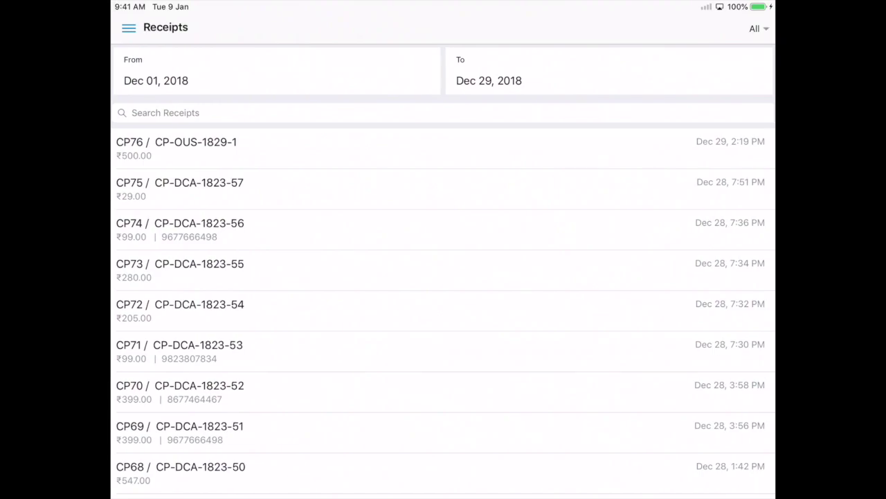
click(128, 27)
click(151, 399)
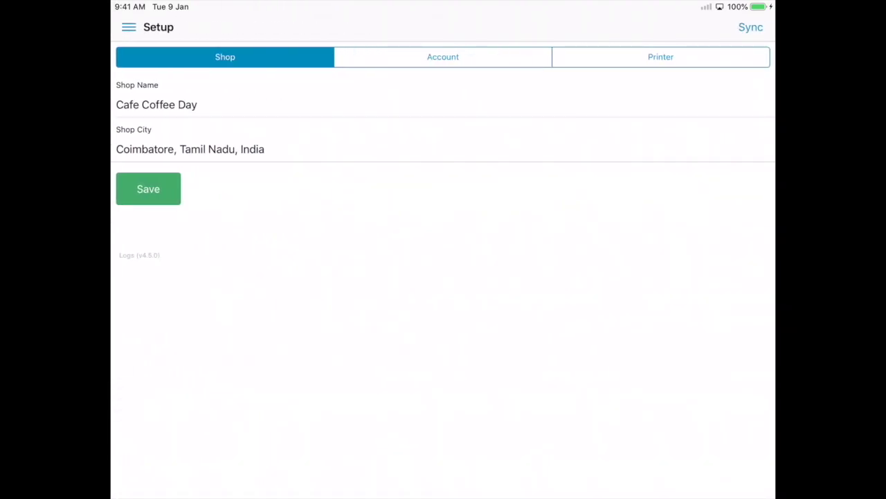
click(660, 57)
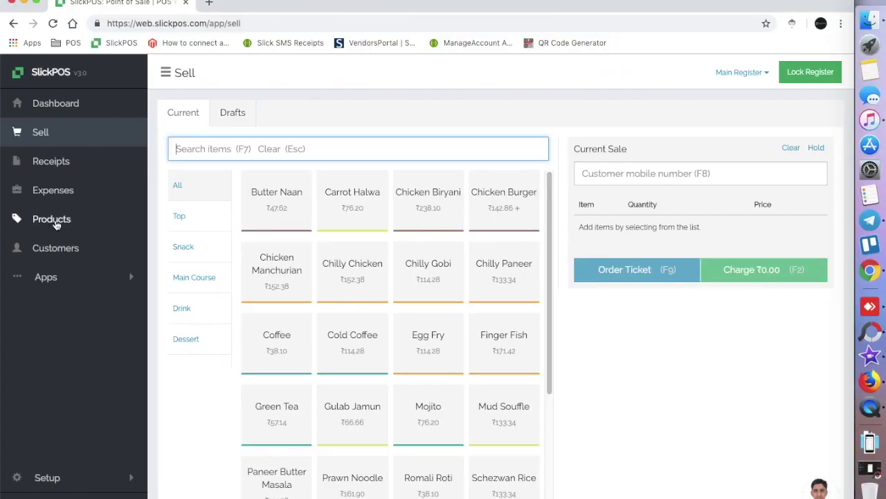
Visit the web Products list, the Shop Setup page, and the All Apps page
click(57, 222)
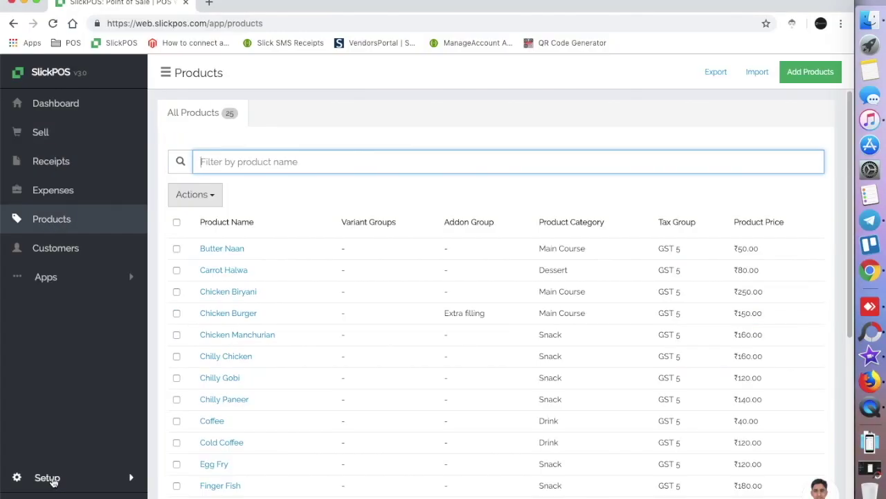
click(48, 477)
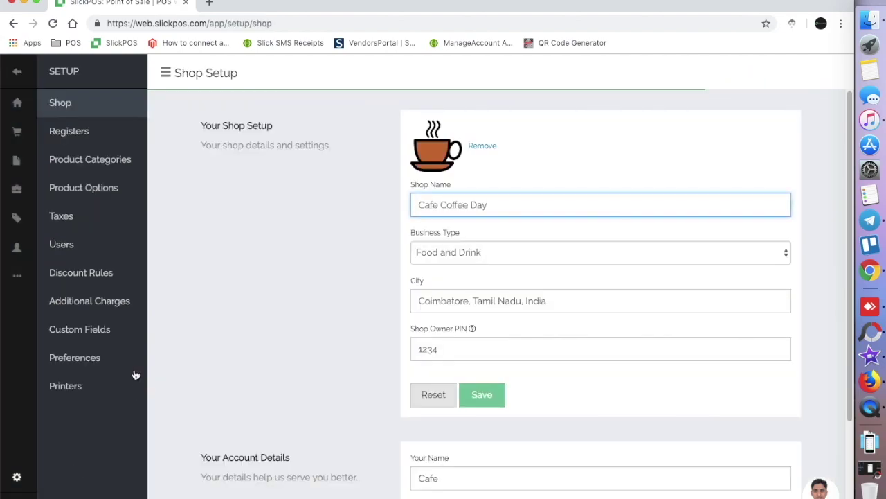
click(18, 278)
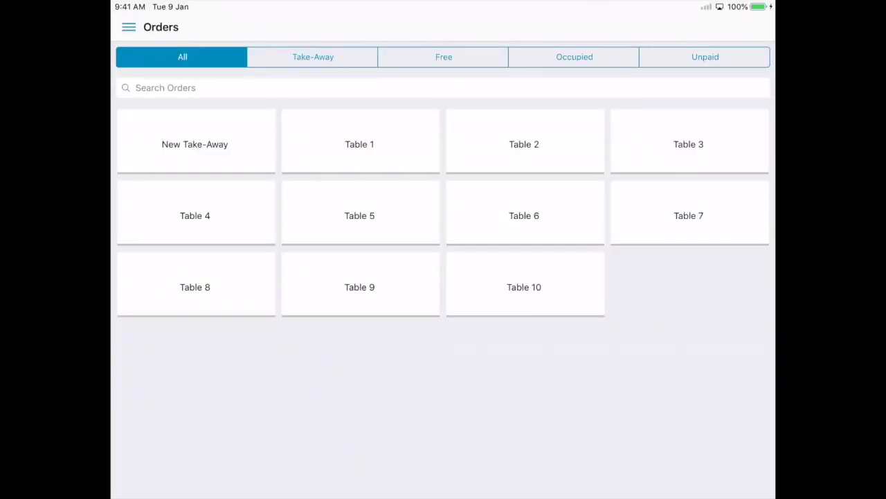
Add Chilly Chicken and Cold Coffee to Table 1, then check Table 3's order
click(360, 144)
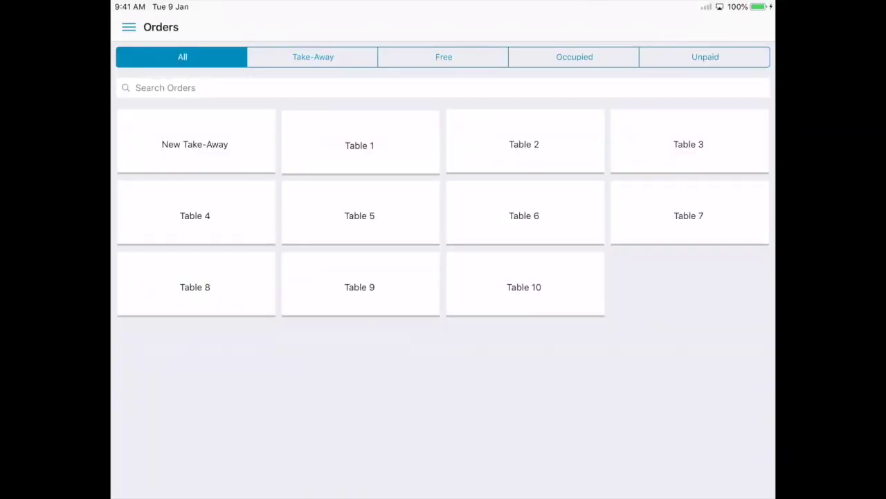
click(277, 215)
click(276, 287)
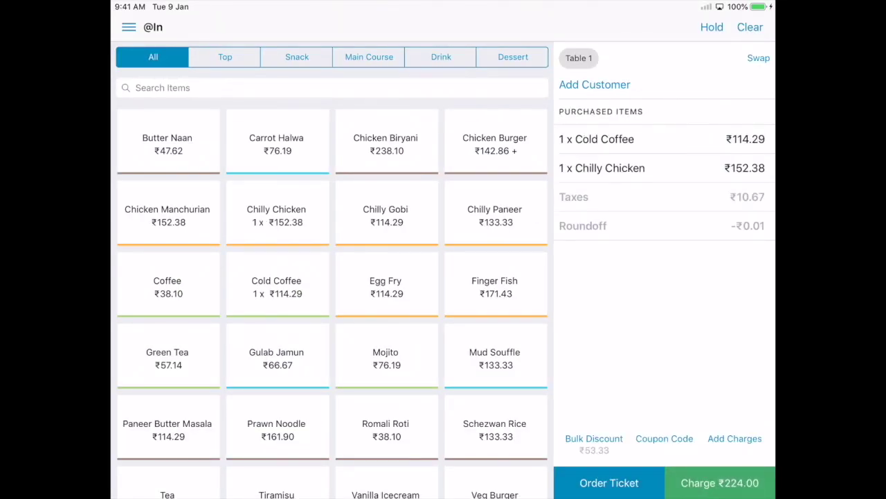
click(609, 483)
click(688, 144)
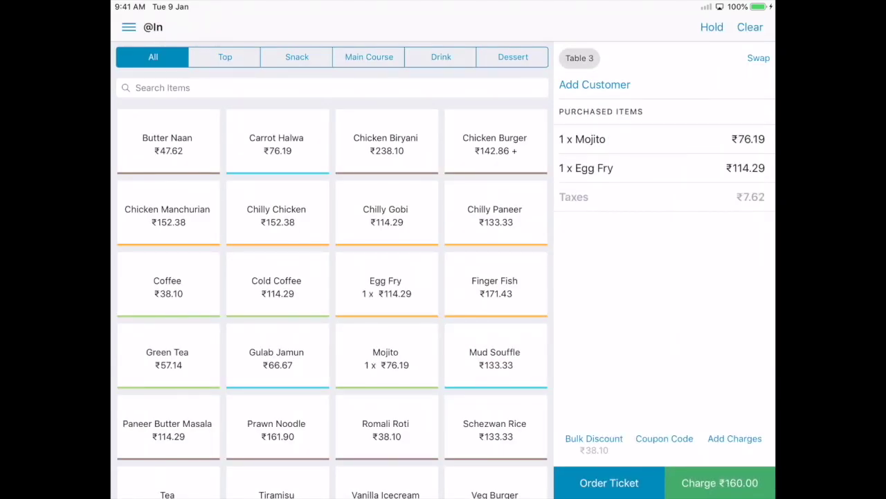
click(712, 27)
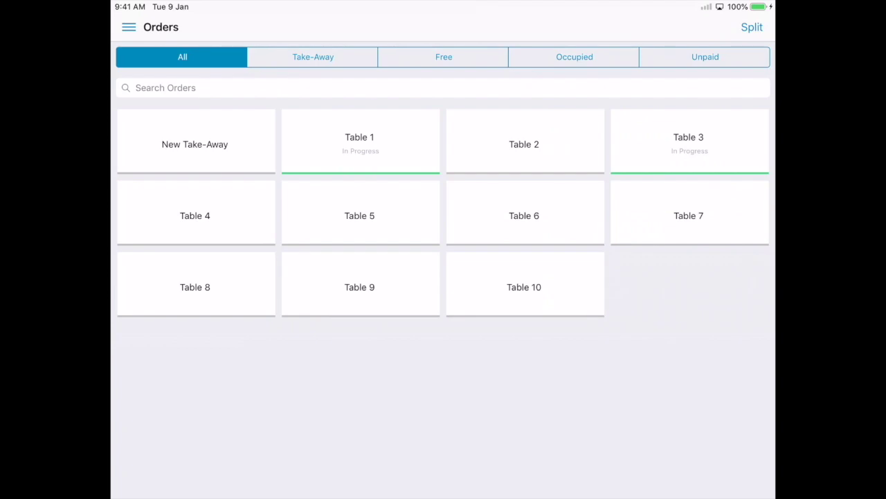
Split Table 3 and add Egg Fry and Chilly Gobi to the new split bill
click(752, 27)
click(416, 276)
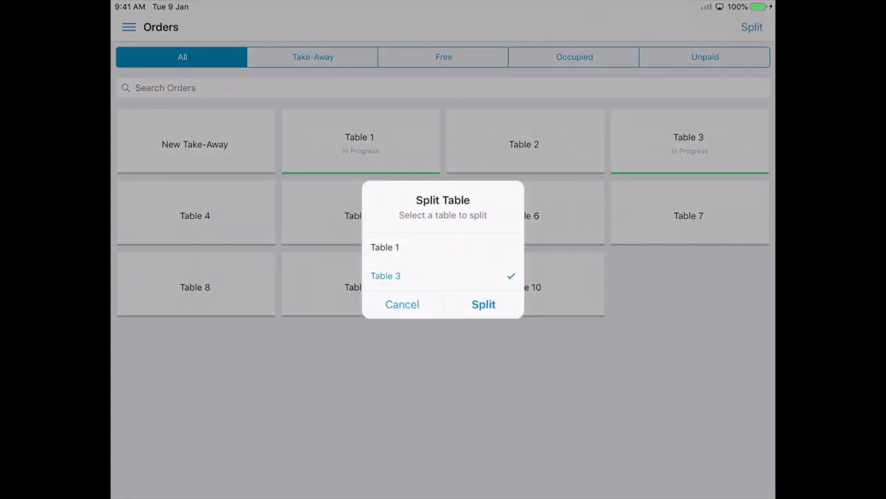
click(483, 304)
click(386, 287)
click(386, 215)
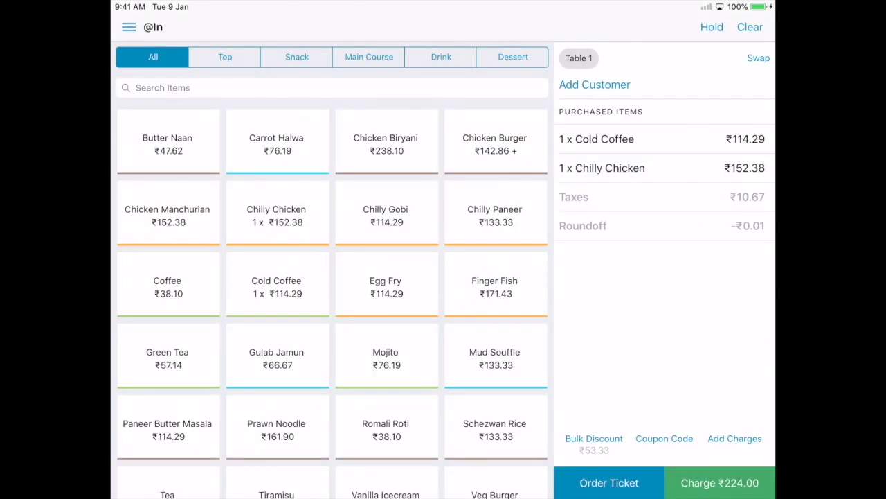
Swap Table 1's Cold Coffee and Chilly Chicken order onto Table 4
click(758, 58)
click(386, 255)
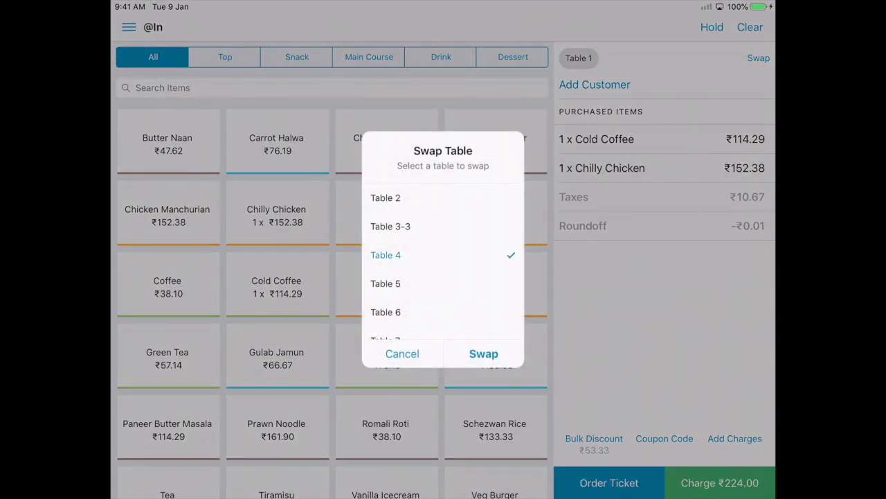
click(483, 353)
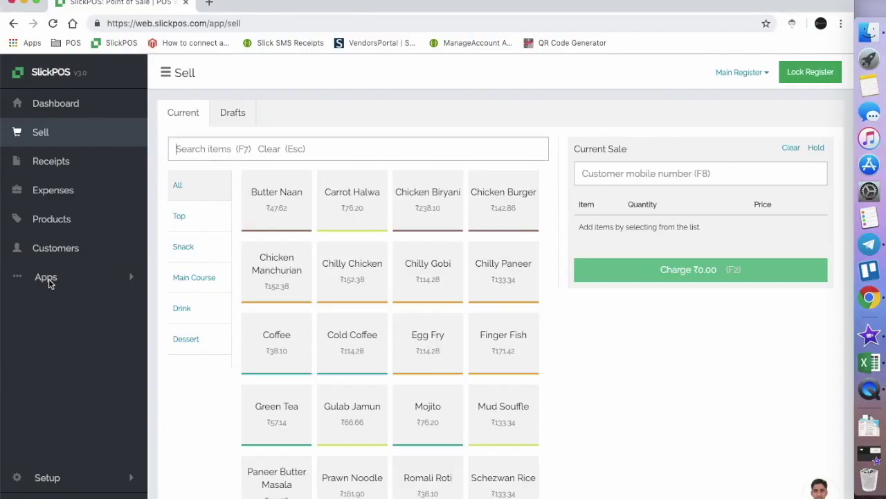
Review the Feedback app's summary and individual entries such as 'Great service', then open Customers
click(46, 278)
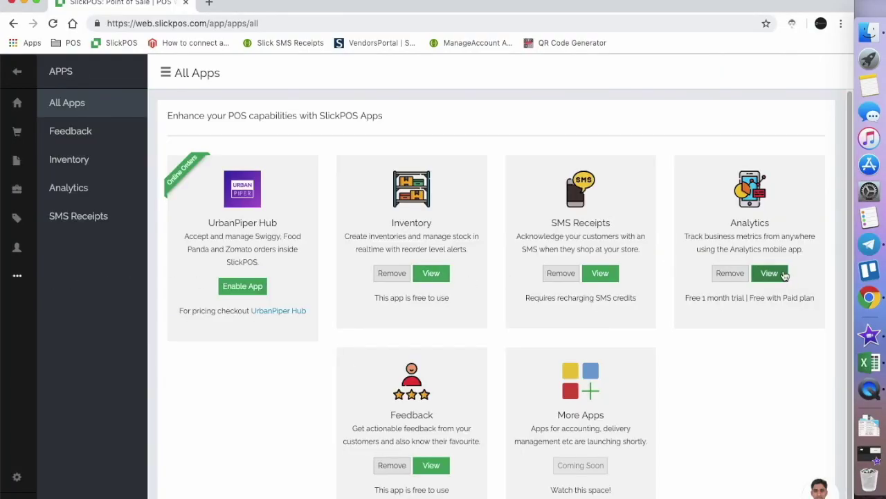
click(431, 464)
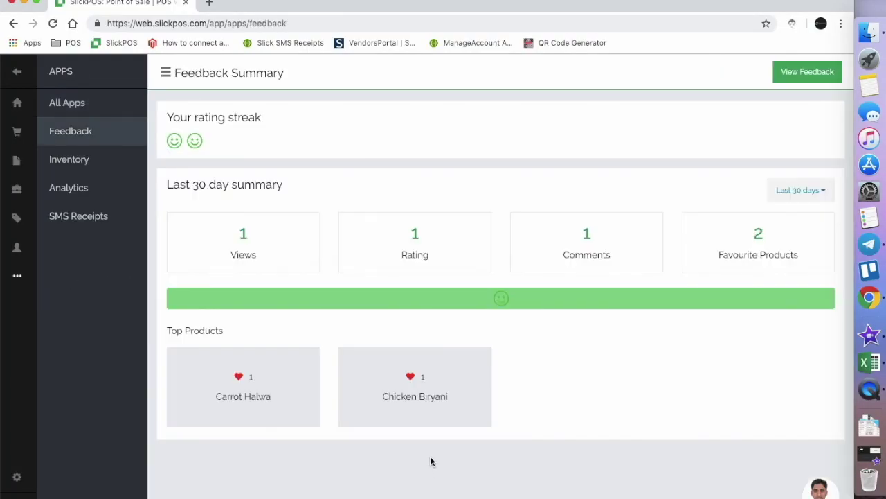
click(803, 73)
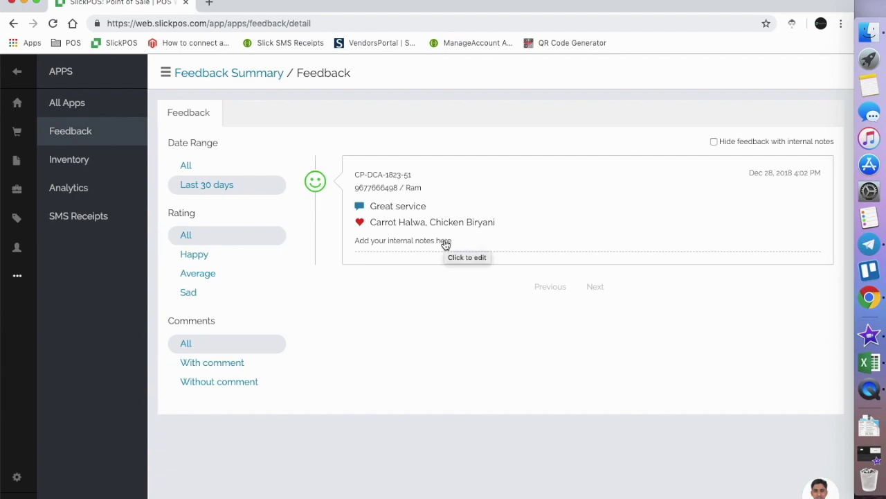
click(62, 253)
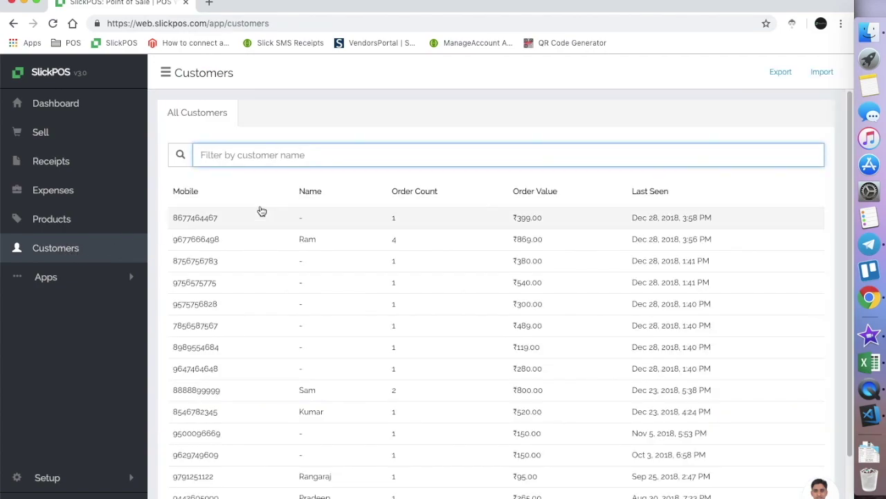
Start exporting the customer list from the Customers page
click(776, 75)
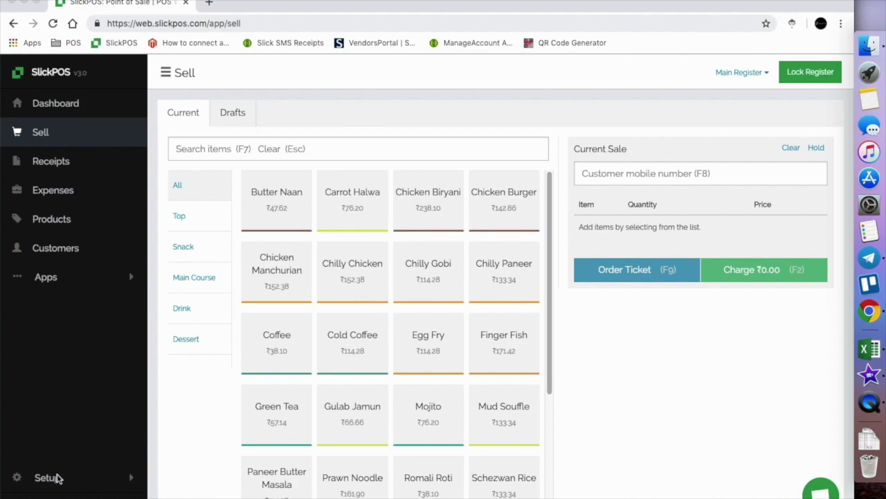
Create a new register named 'Tom Street' with receipt number prefix TS
click(45, 479)
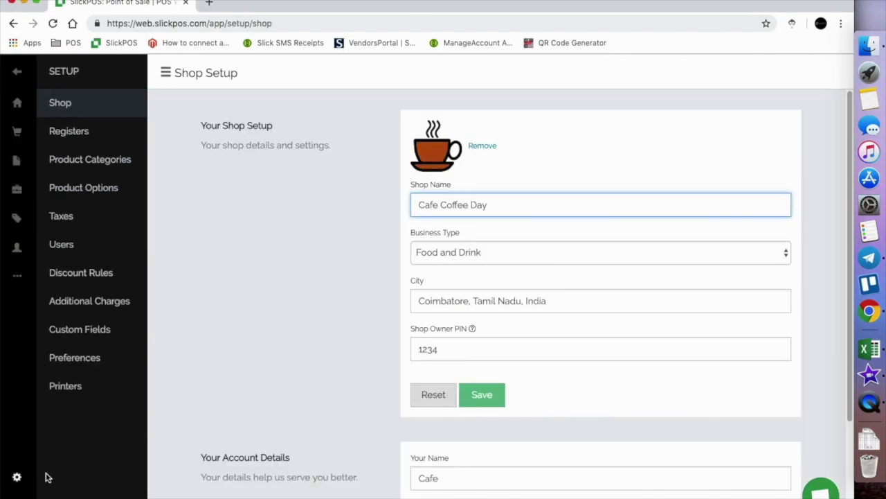
click(69, 132)
click(810, 71)
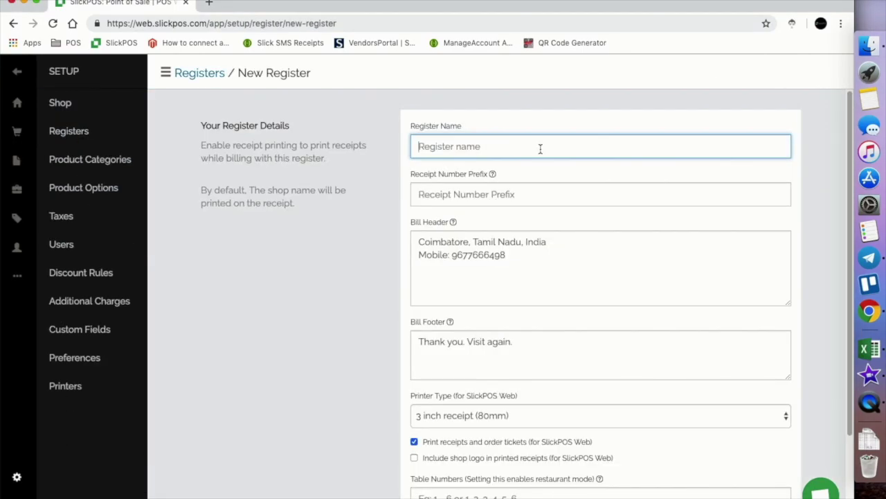
text(Tom Street)
click(487, 195)
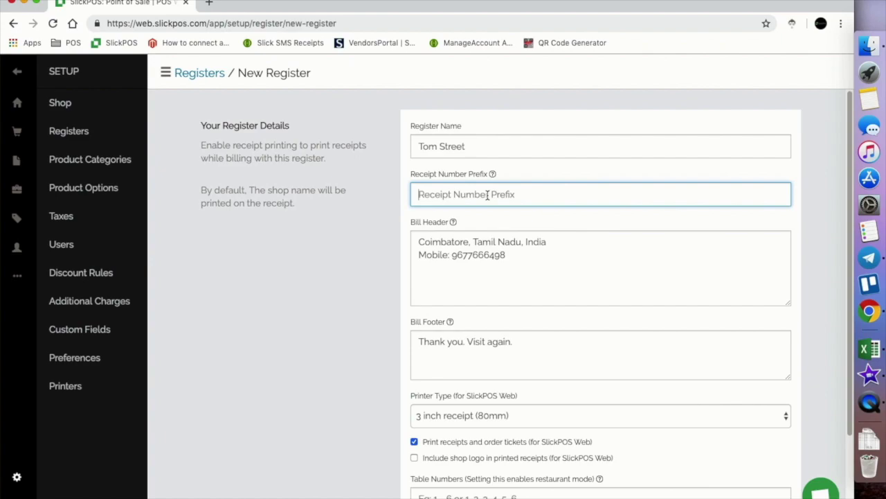
text(TS)
Add a GST number line at the top of the register's bill header
key(Tab)
key(Return)
text(GST NO:)
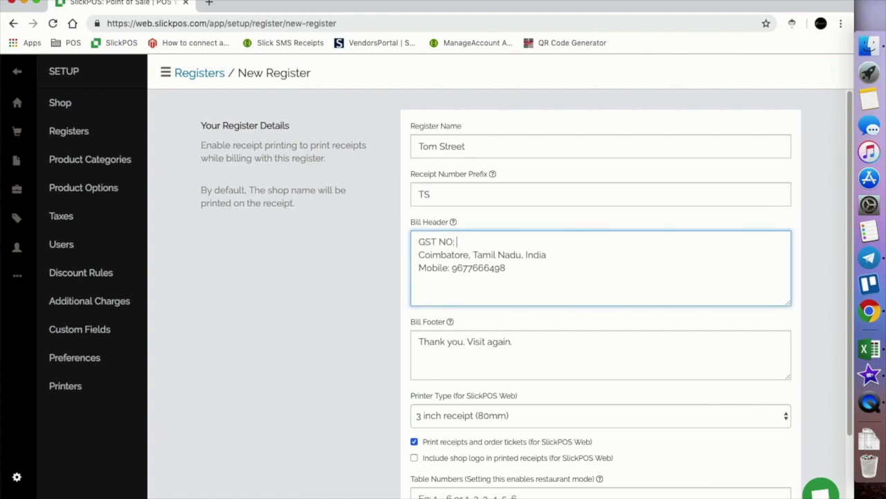
text(fadhgfh6)
text(235476)
key(Tab)
Set the register's printer type to 3 inch receipt (80mm)
scroll(528, 371, down, 1)
click(530, 397)
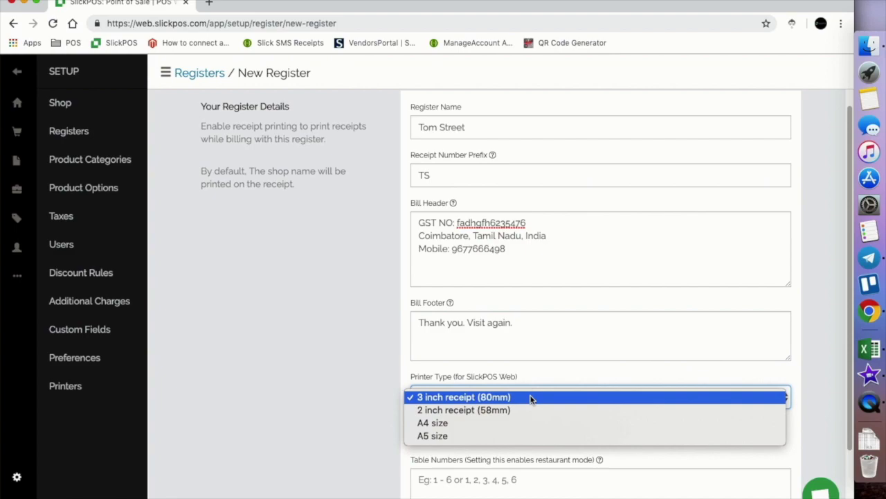
click(379, 382)
scroll(383, 381, down, 1)
scroll(383, 383, down, 1)
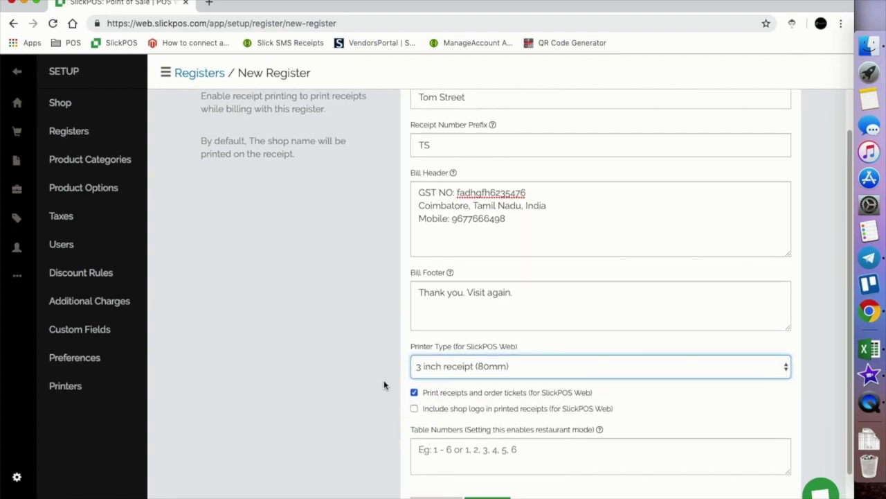
click(415, 410)
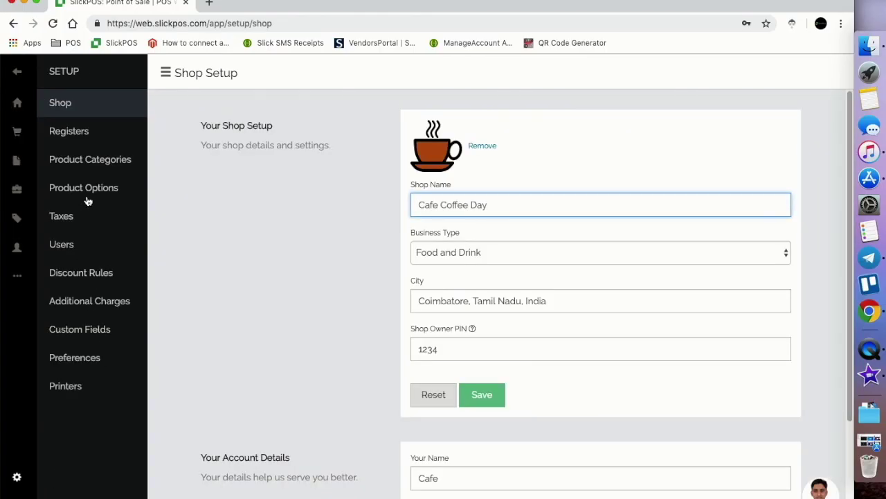
Start discount rule dessert30 as a Fixed Amount discount at Product level
click(79, 273)
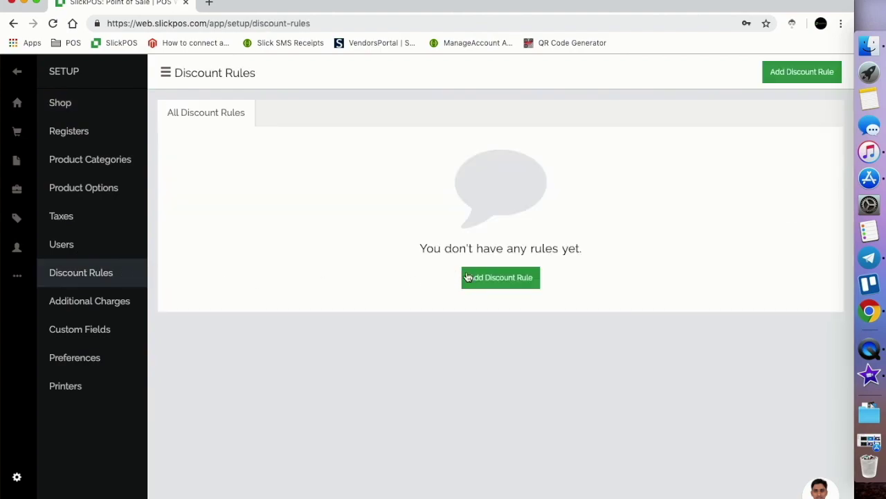
click(492, 277)
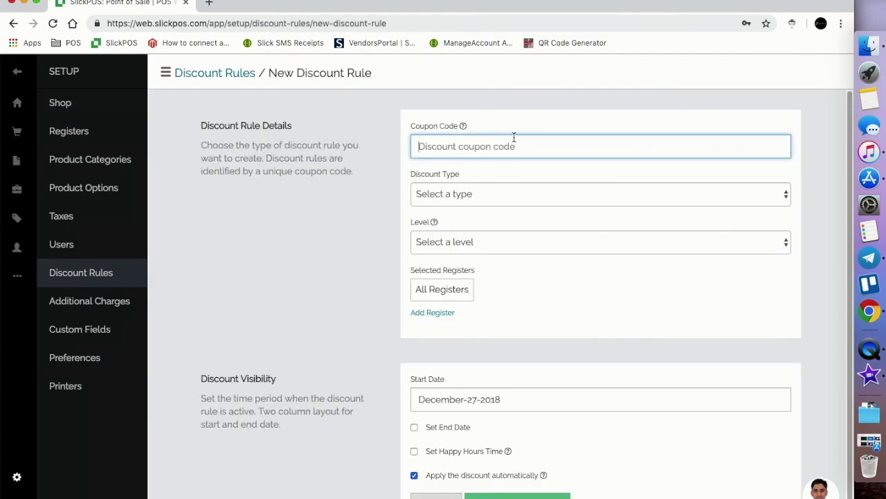
text(dessert30)
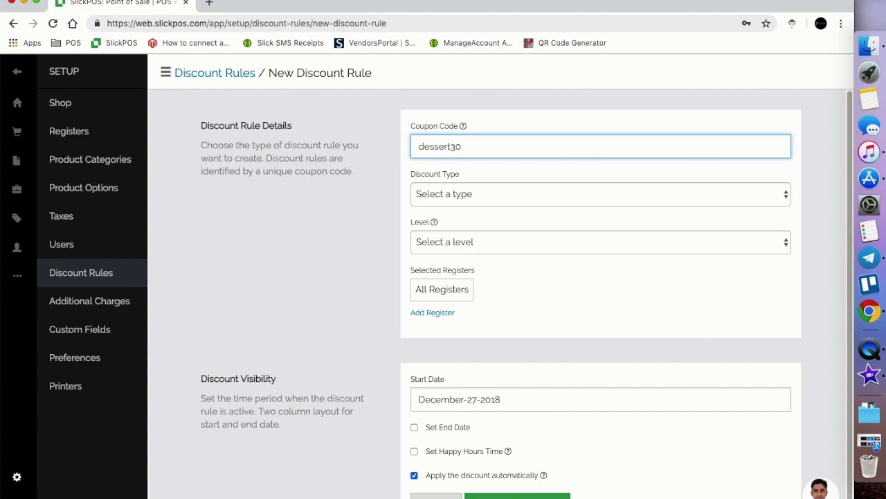
click(530, 199)
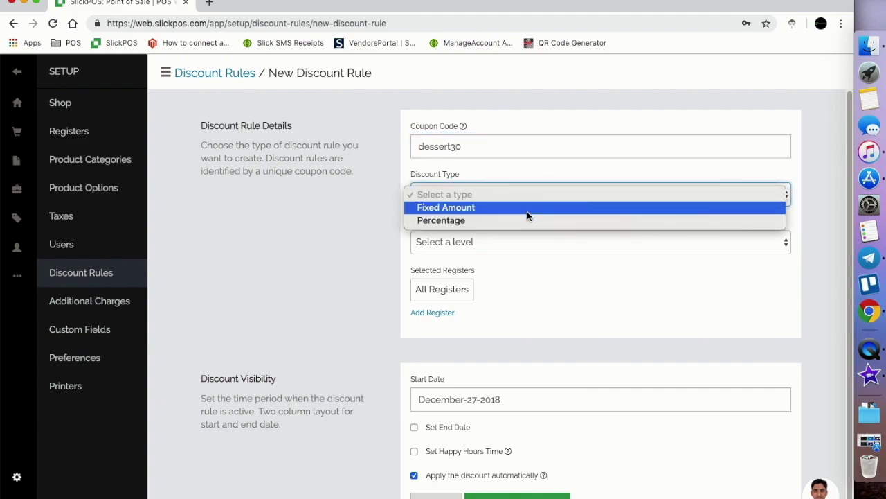
click(526, 212)
click(513, 242)
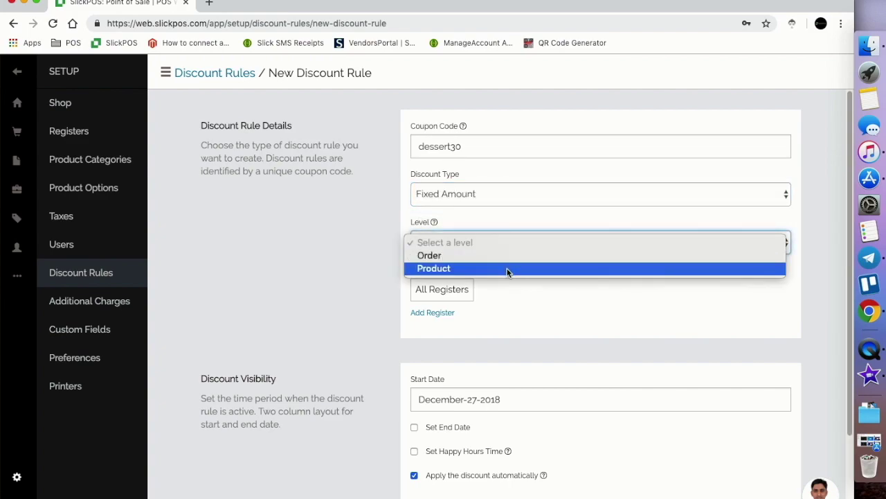
click(507, 269)
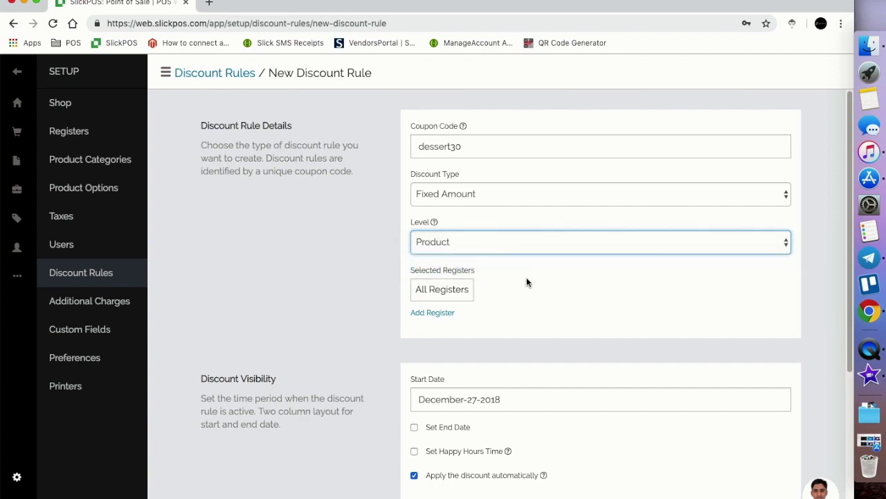
Give the discount an end date of December 28, 2018 and amount 30
scroll(547, 304, down, 3)
click(524, 204)
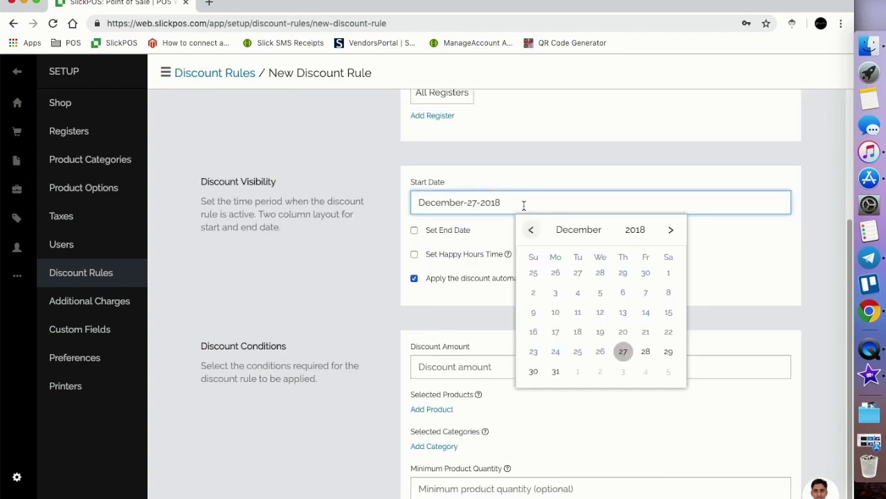
click(448, 230)
click(645, 399)
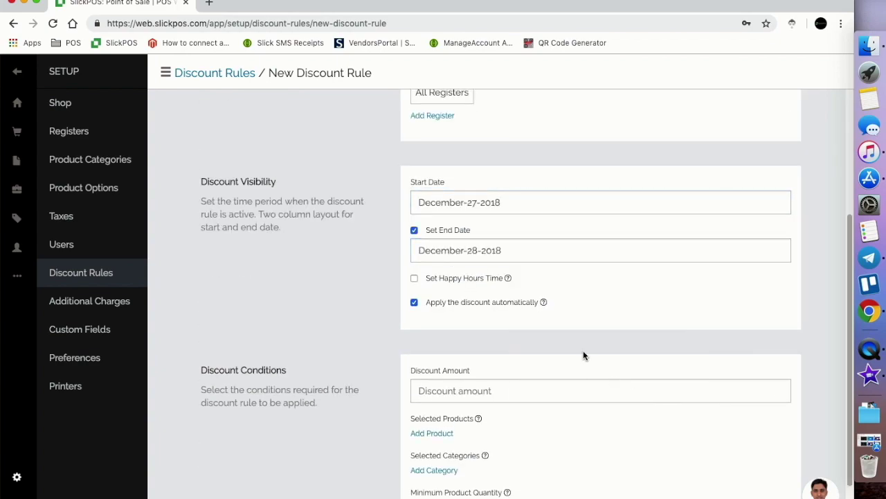
scroll(603, 333, down, 1)
scroll(603, 334, down, 2)
click(485, 330)
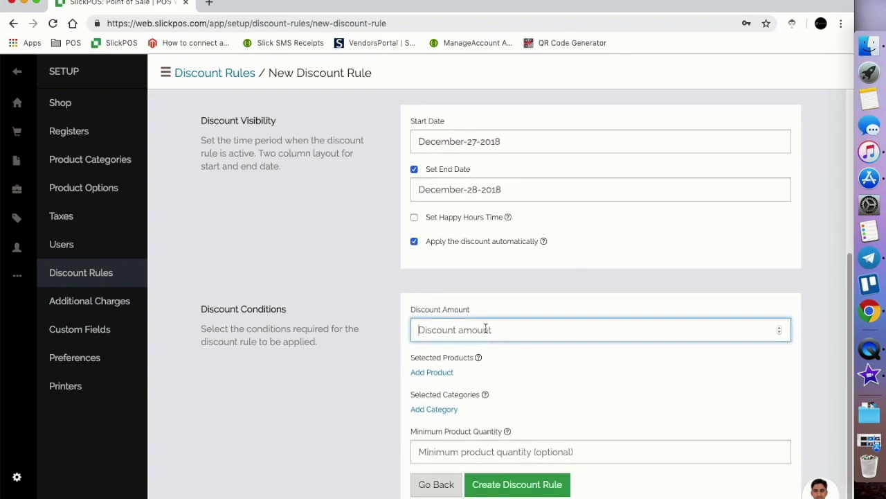
text(10)
Apply the discount to the Dessert category and create the dessert30 rule
click(434, 408)
click(281, 202)
click(551, 331)
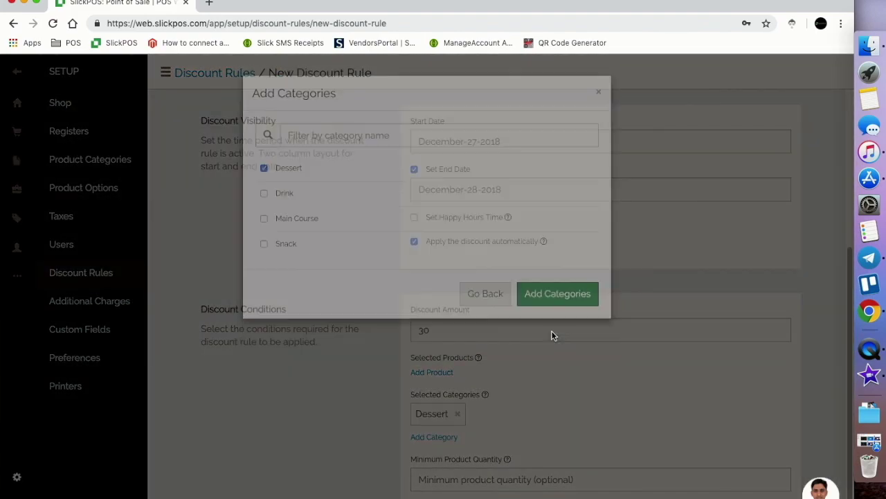
click(516, 483)
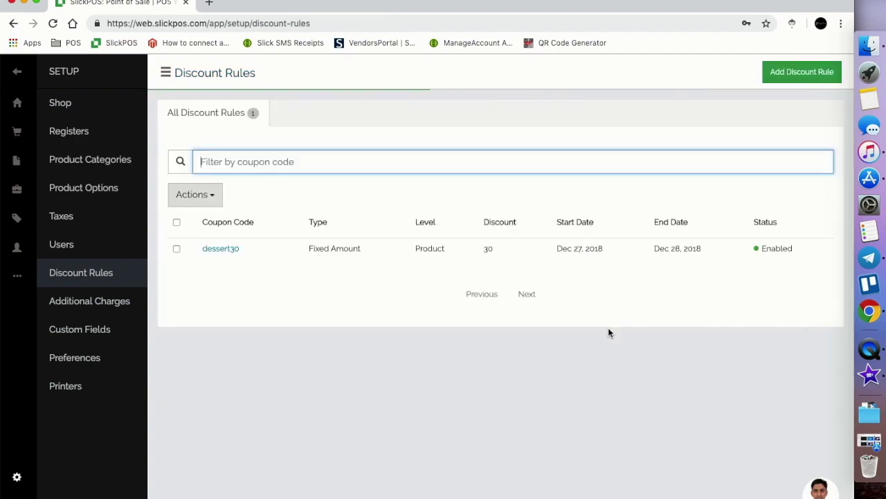
click(795, 72)
Start the 'happy' rule as a Percentage discount on the whole Order
text(happy)
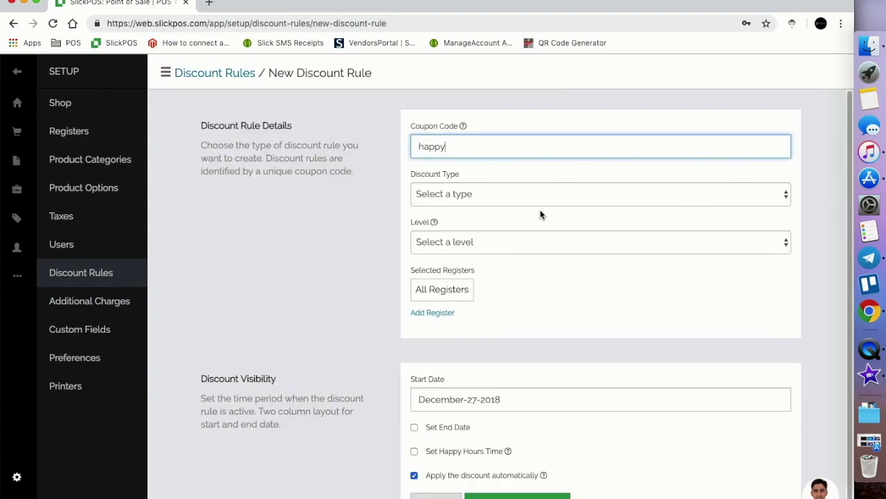
click(537, 195)
click(524, 219)
click(490, 242)
Set the happy rule's end date to January 31, 2019
scroll(592, 251, down, 1)
scroll(467, 302, down, 2)
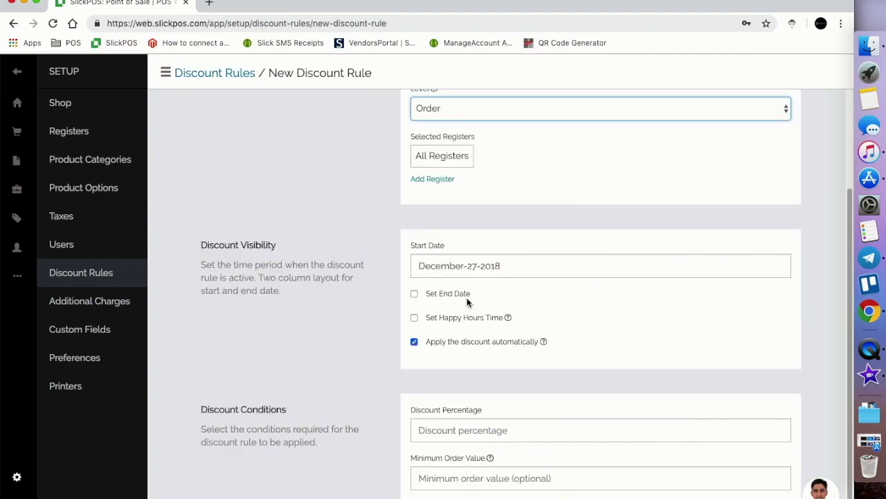
click(456, 293)
click(459, 316)
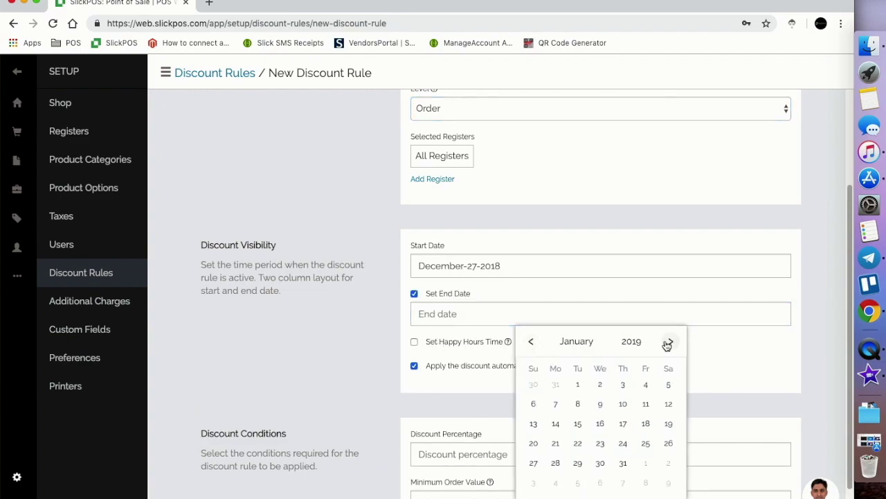
click(623, 463)
Limit the rule to happy hours in the afternoon and enter 20 percent
click(414, 341)
click(461, 364)
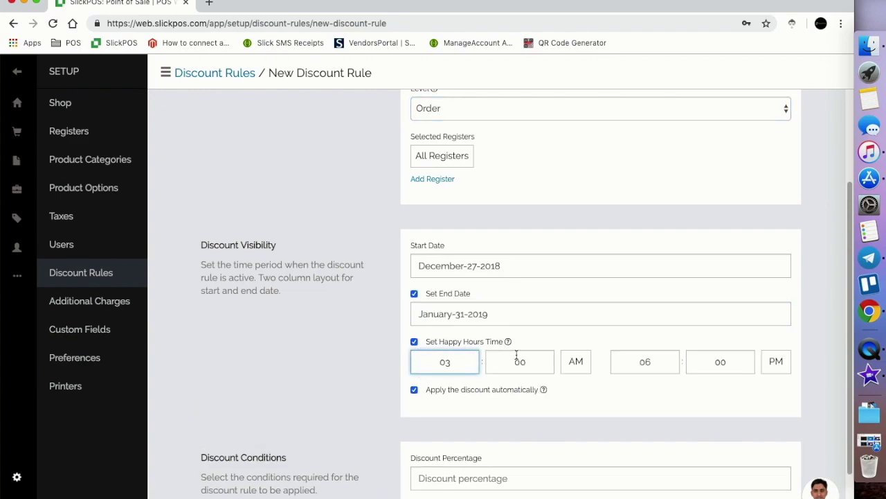
click(576, 361)
scroll(614, 393, down, 1)
scroll(614, 393, down, 1)
click(613, 403)
text(20)
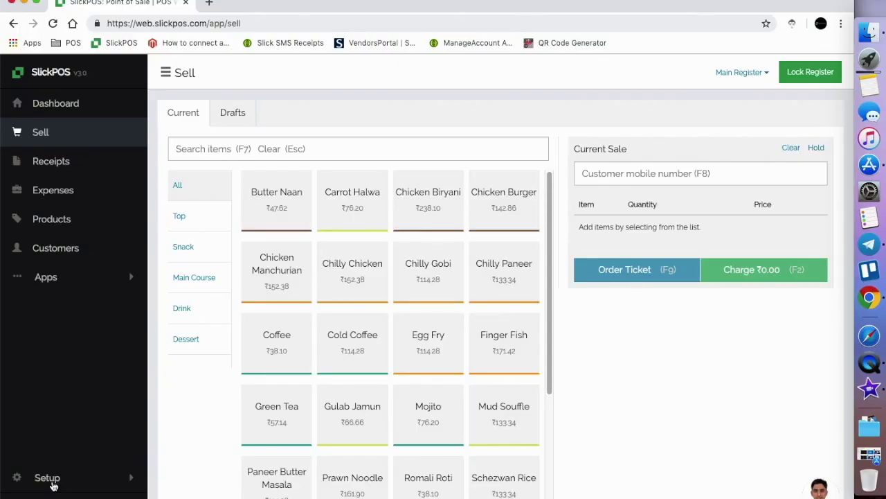
Open Shop Setup and select the Shop Owner PIN value
click(52, 484)
click(456, 350)
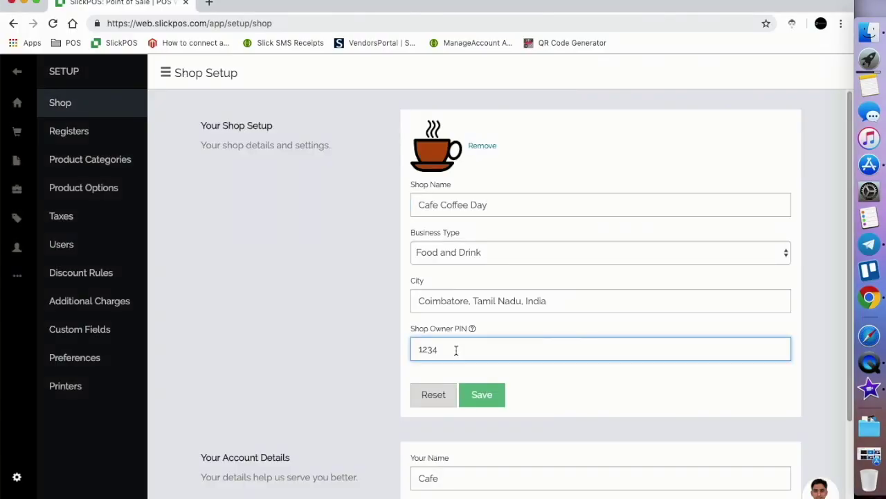
double_click(437, 349)
click(376, 349)
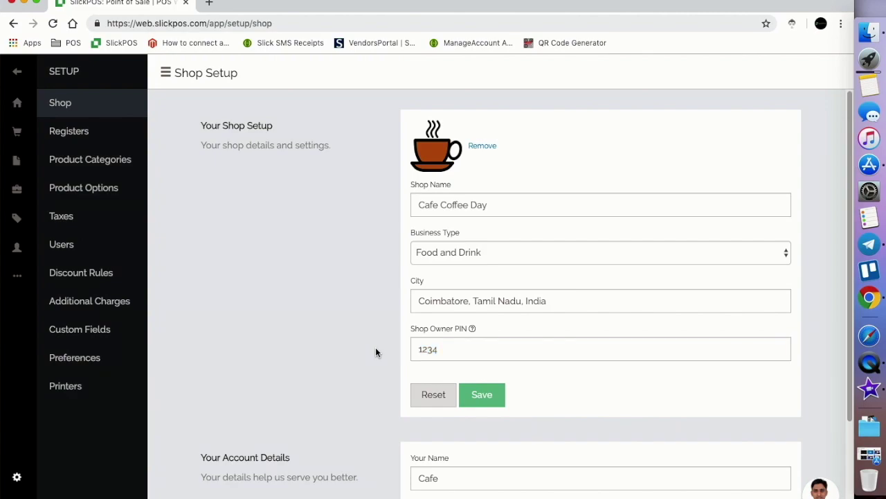
From Users, lock the register and unlock it with the staff PIN
click(67, 250)
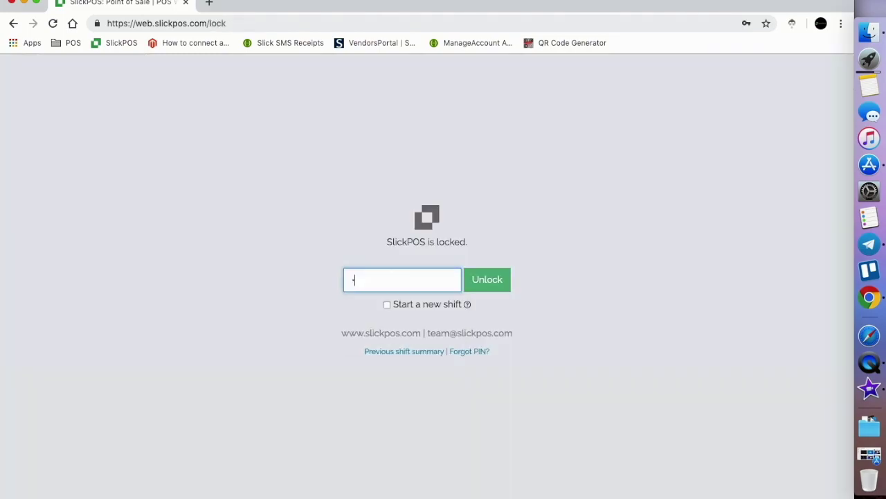
text(1)
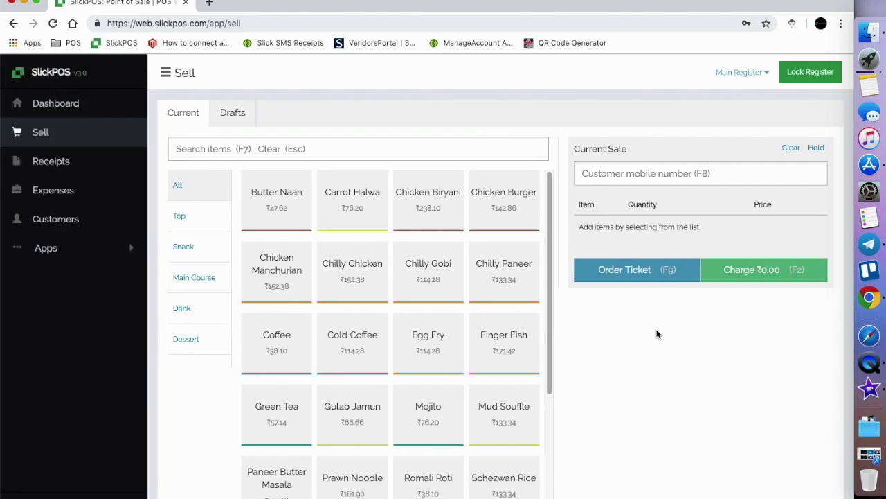
click(387, 281)
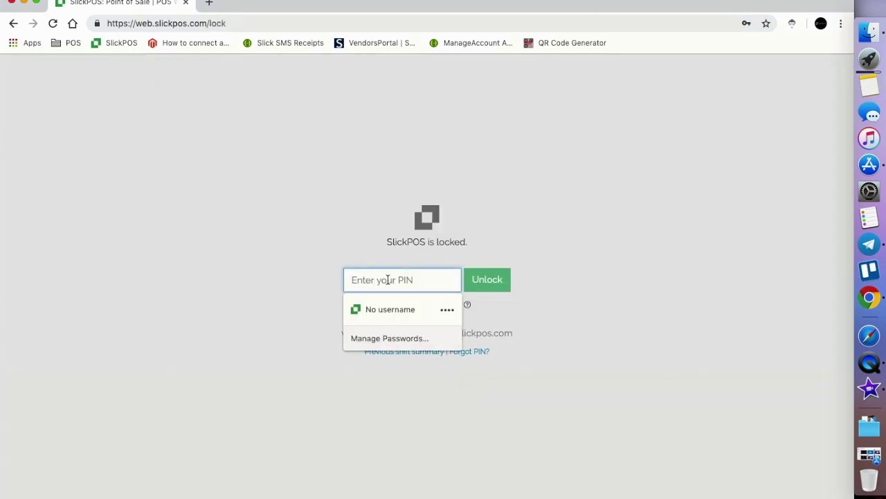
text(1111)
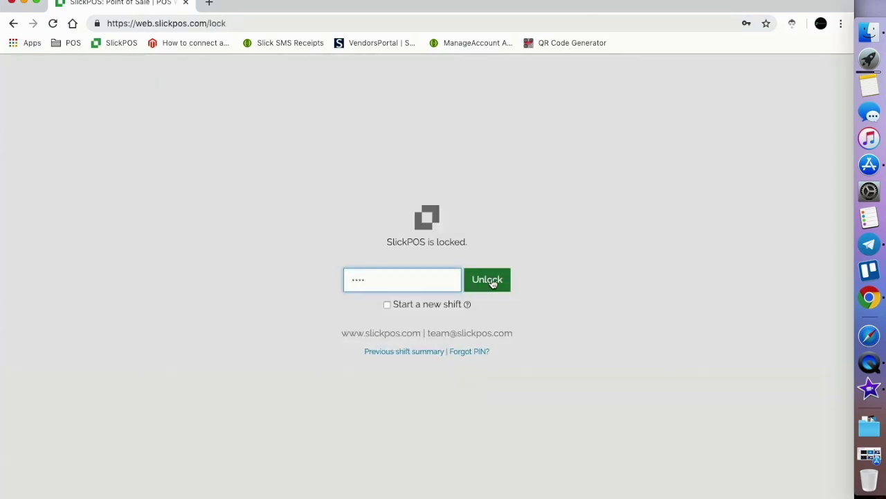
click(487, 281)
click(18, 72)
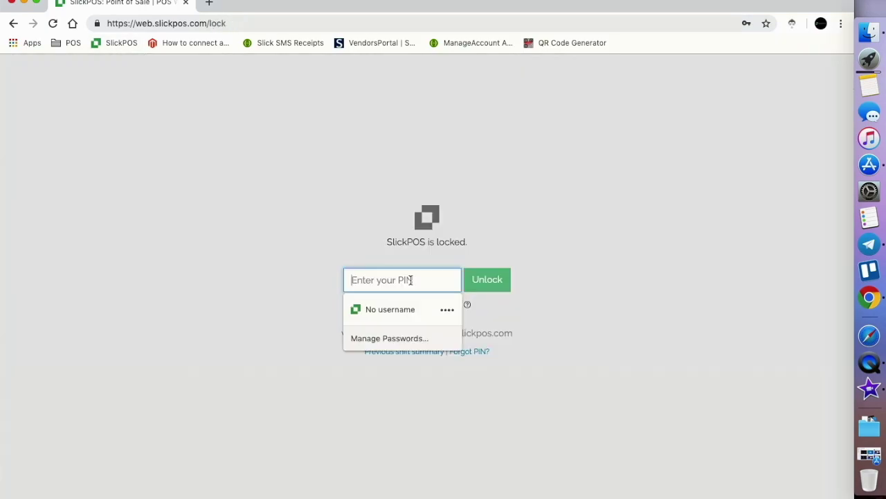
text(1111)
click(504, 280)
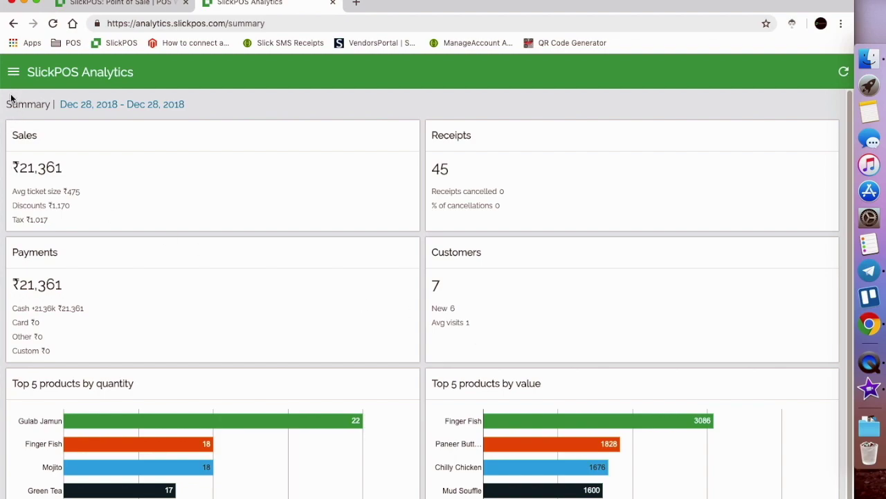
Open the Sales analytics report and enable comparison with the previous day
scroll(8, 142, down, 1)
scroll(9, 141, up, 1)
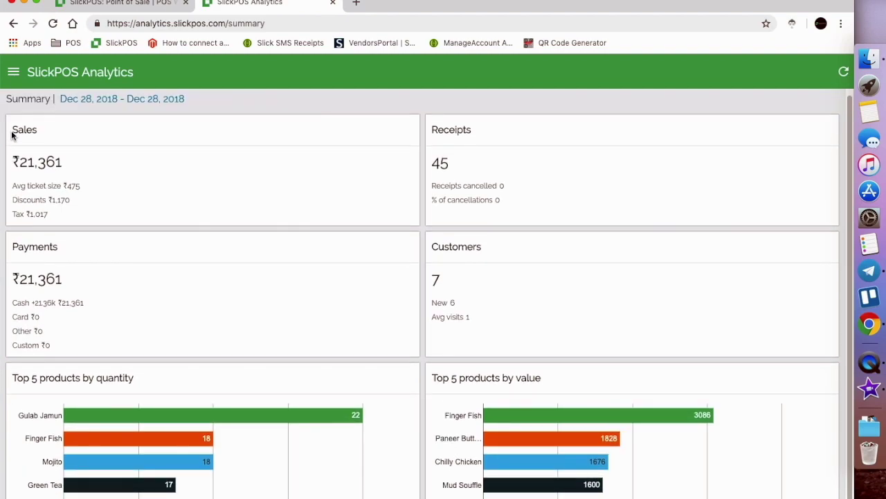
click(13, 71)
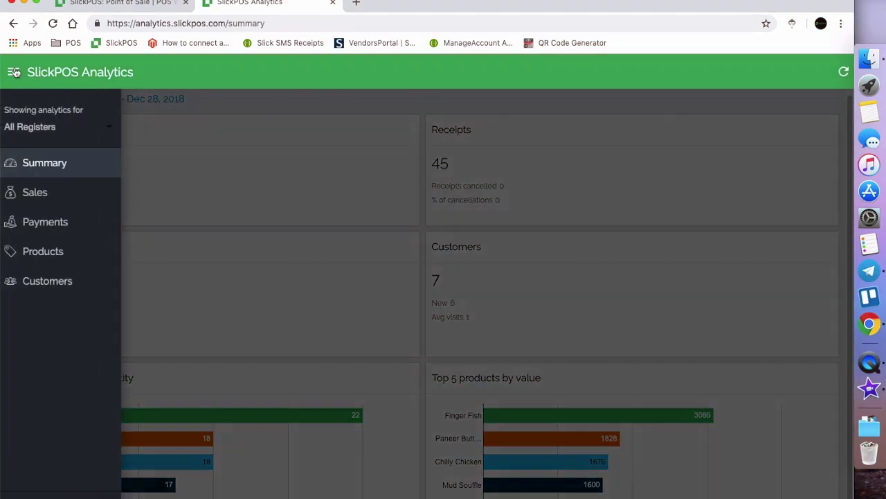
click(37, 194)
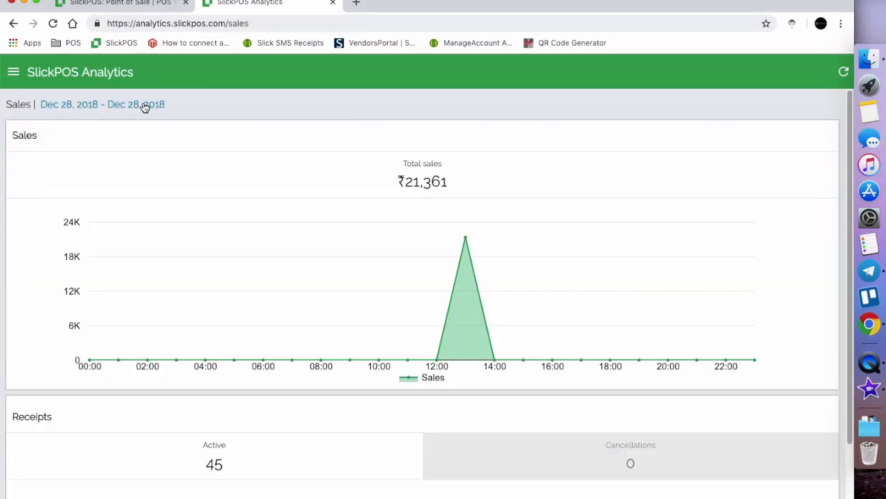
click(145, 105)
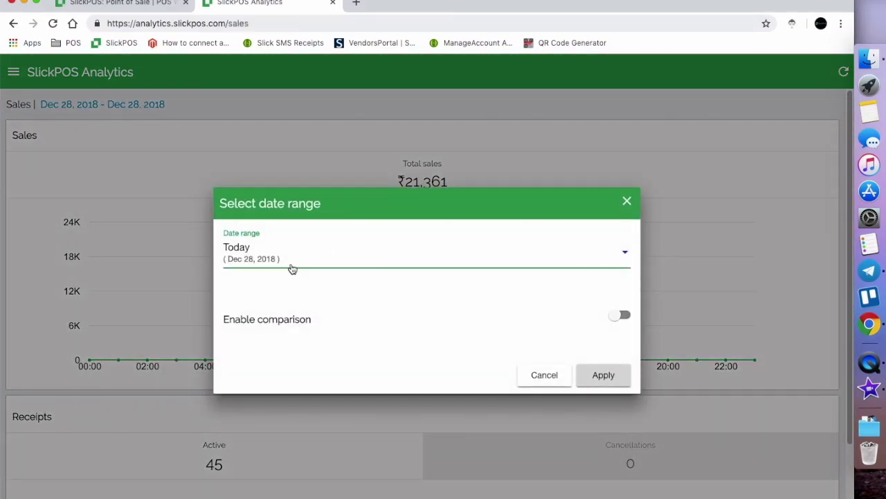
click(620, 315)
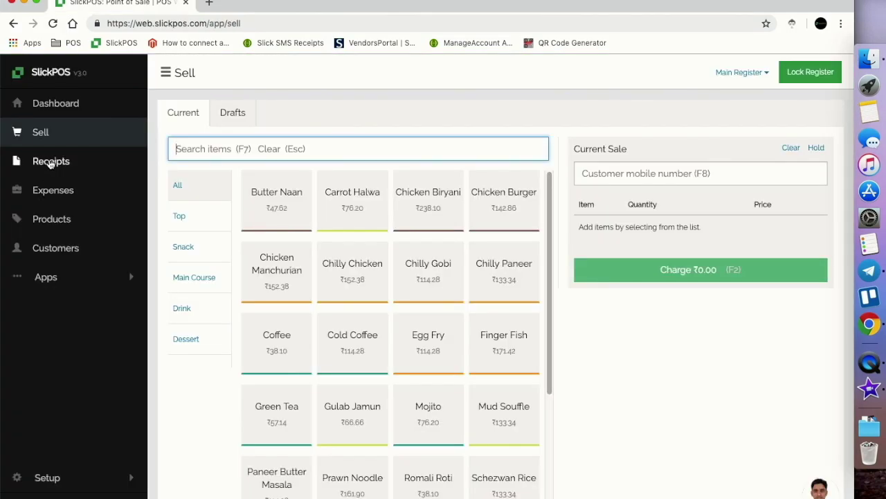
Open Receipts, bring up Request a Report and review its report types
click(50, 162)
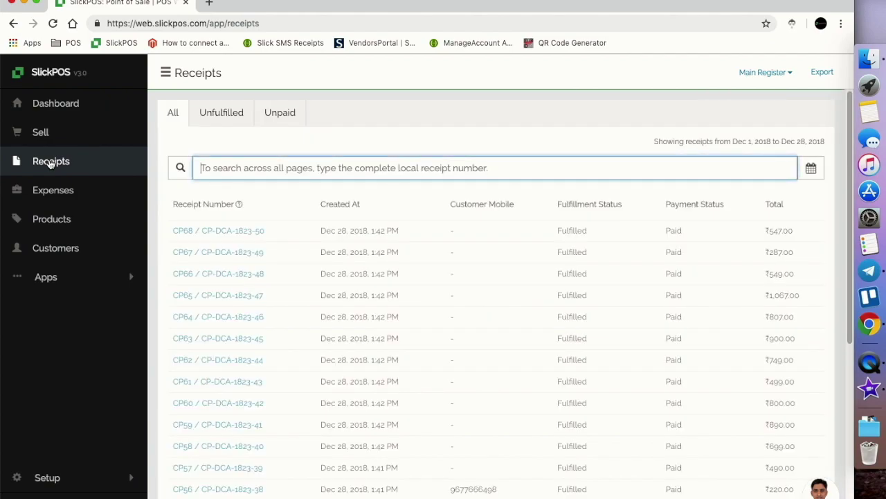
click(821, 73)
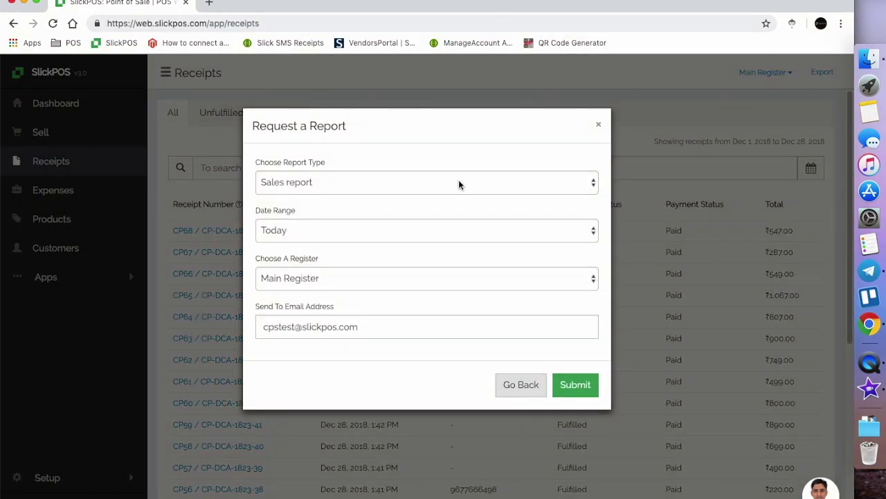
click(459, 183)
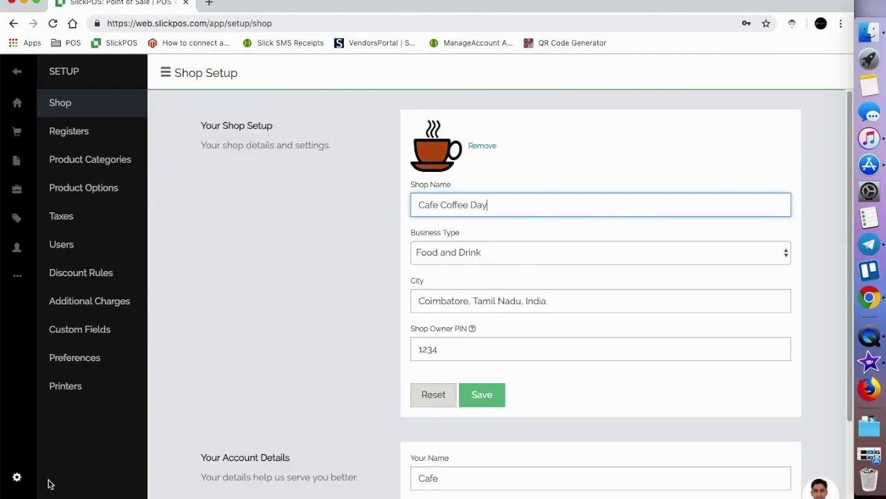
Browse the product categories, the product list and the product import page
click(109, 165)
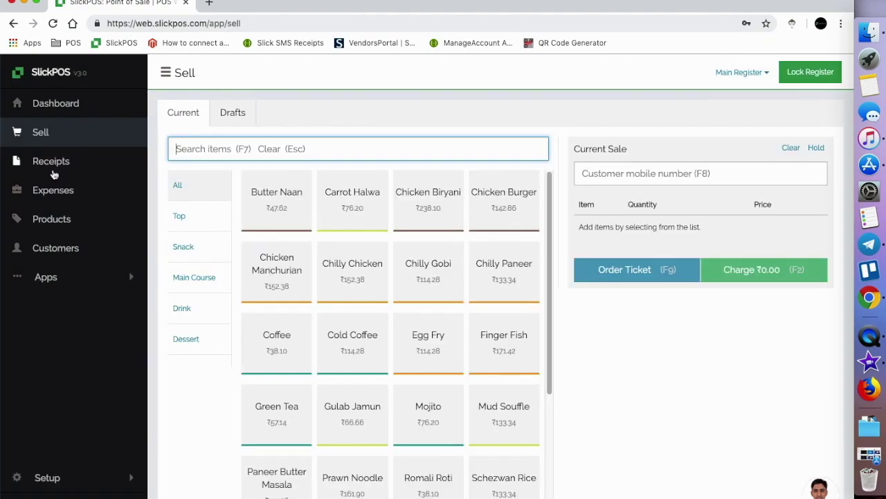
click(51, 223)
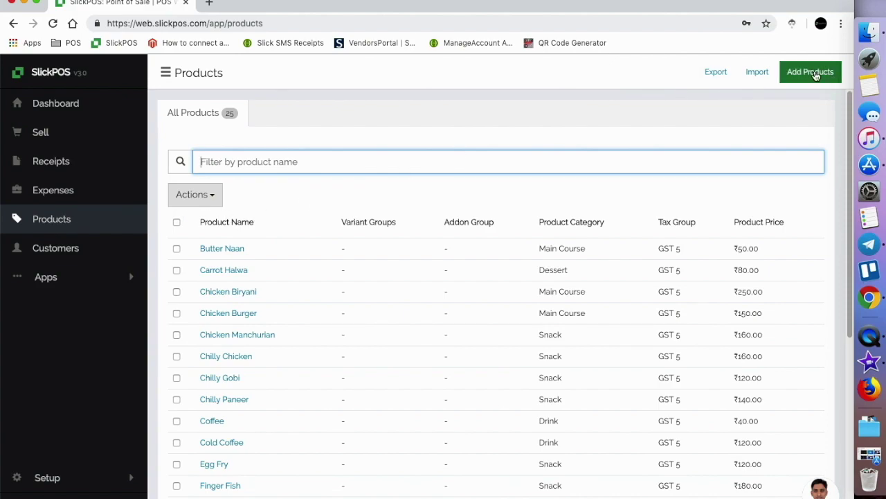
click(756, 73)
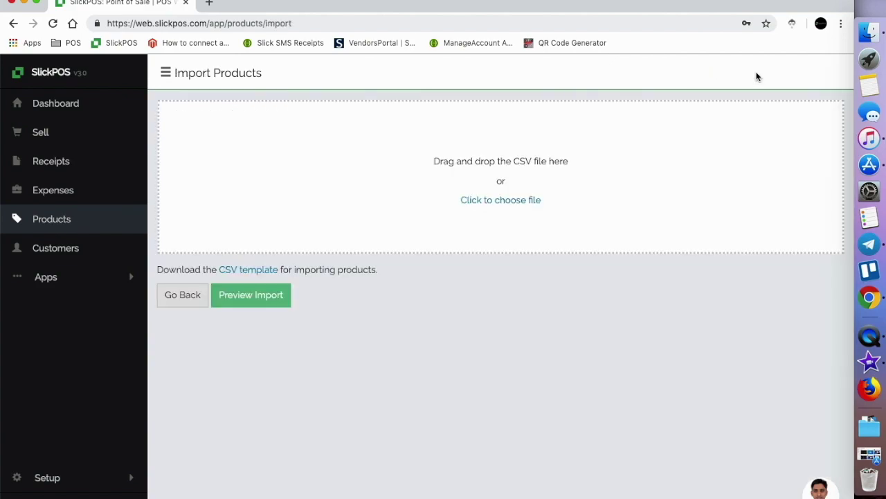
click(40, 131)
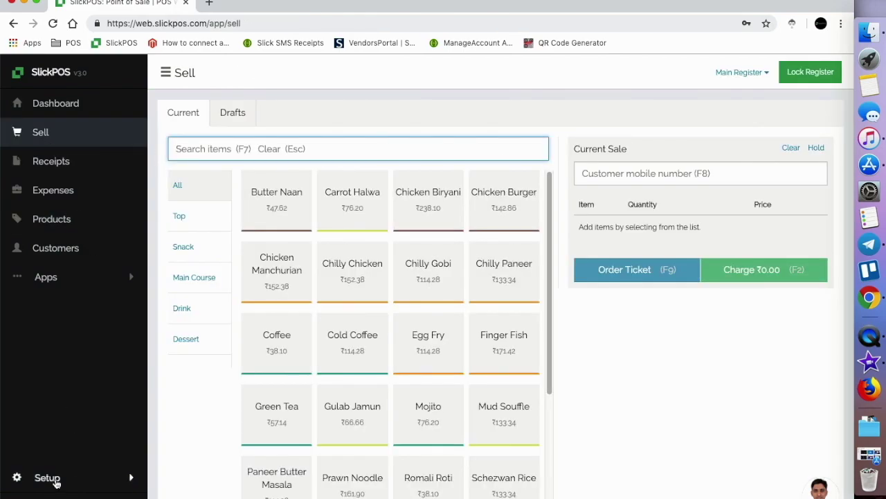
Show the Addons tab in Setup > Product Options
click(46, 479)
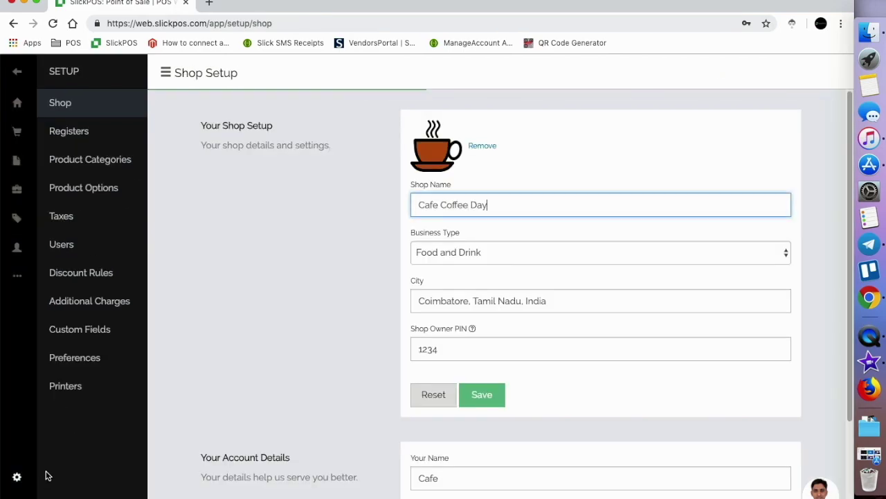
click(100, 193)
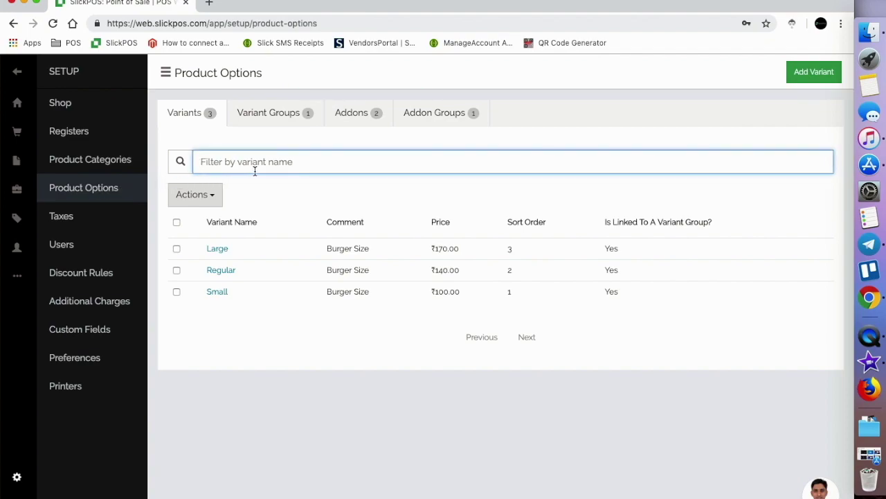
click(355, 117)
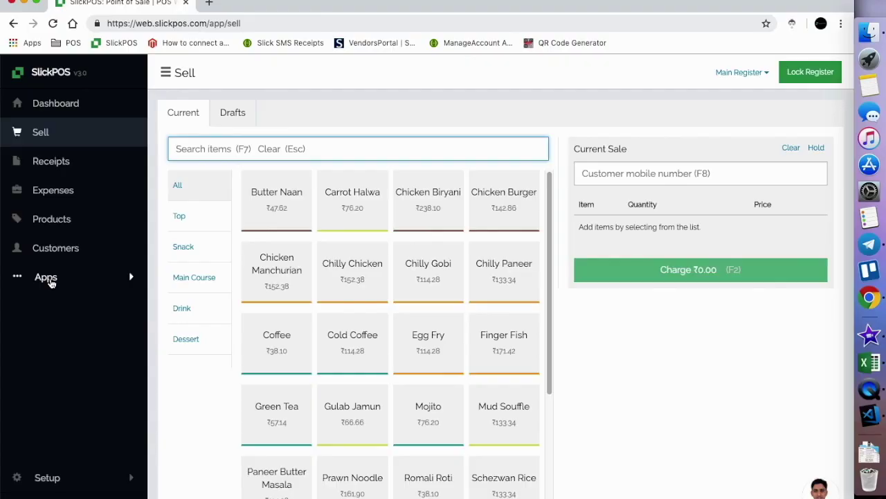
Open the Inventory app's Manage Items list and the Coffee recipe
click(44, 278)
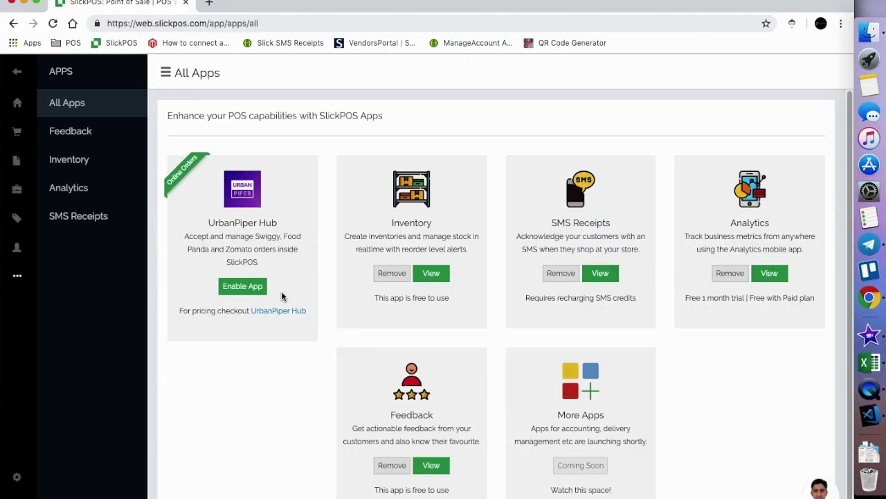
click(432, 274)
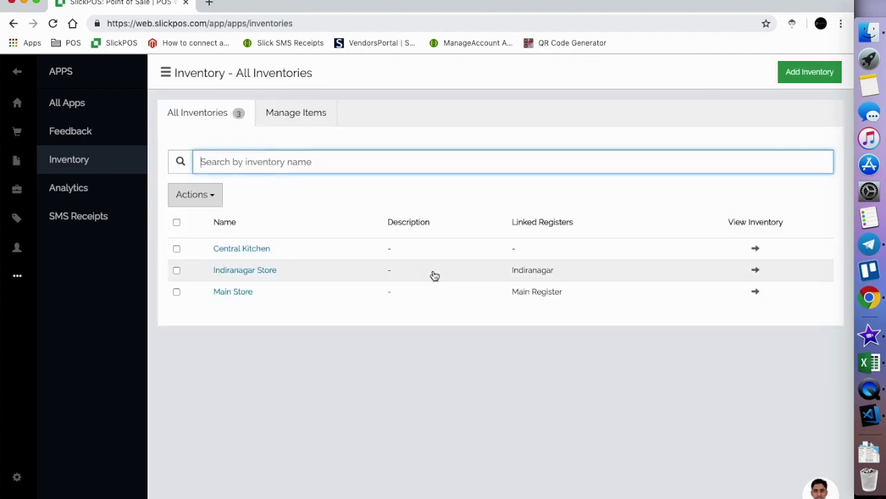
click(313, 117)
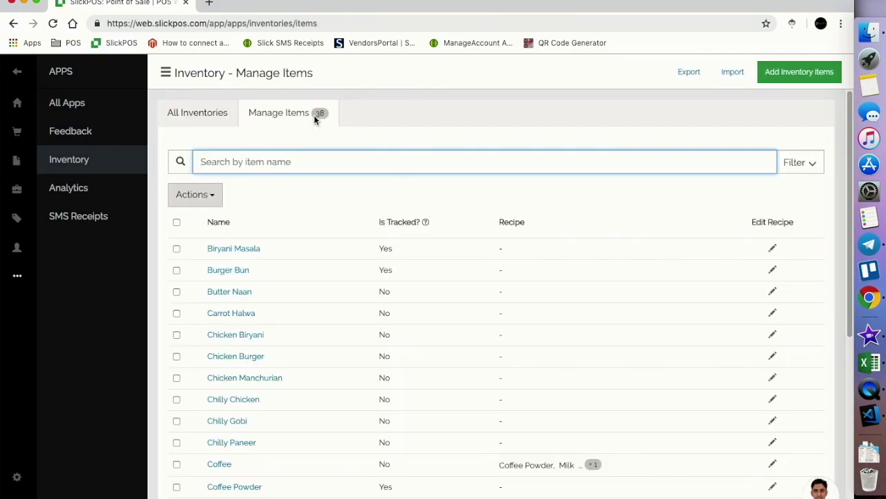
scroll(776, 378, down, 1)
click(773, 421)
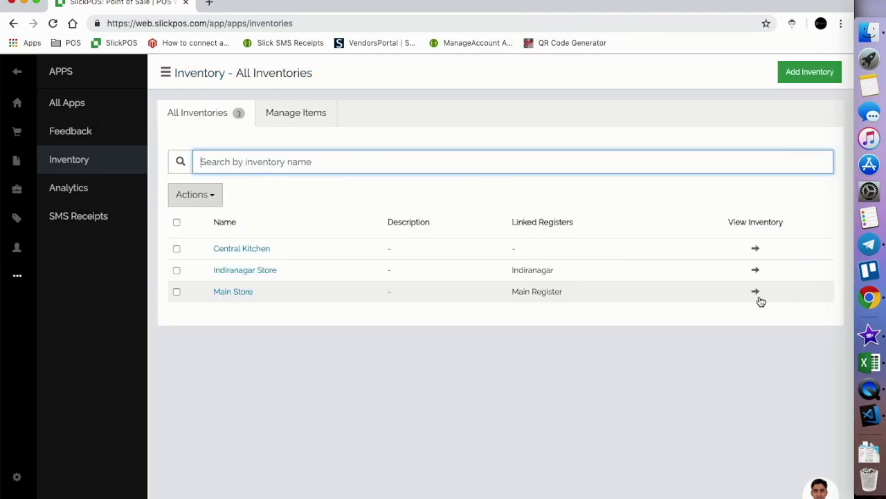
View Main Store stock and list the available stock report types
click(757, 292)
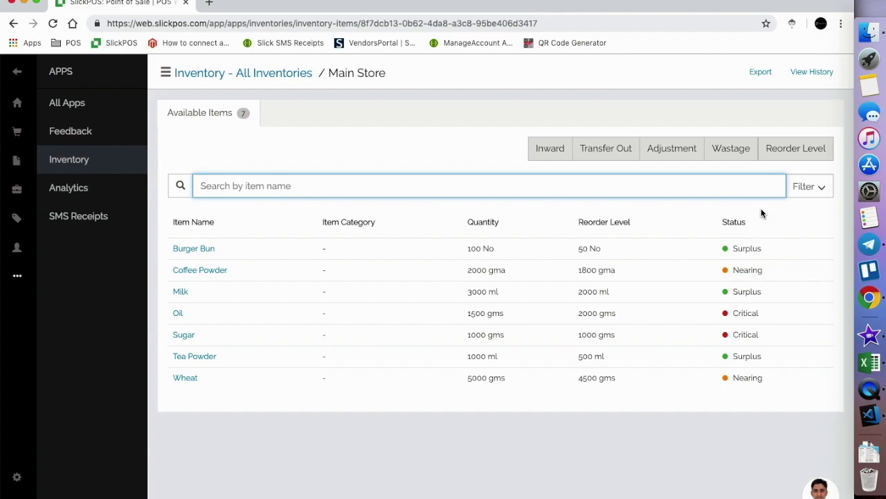
click(761, 78)
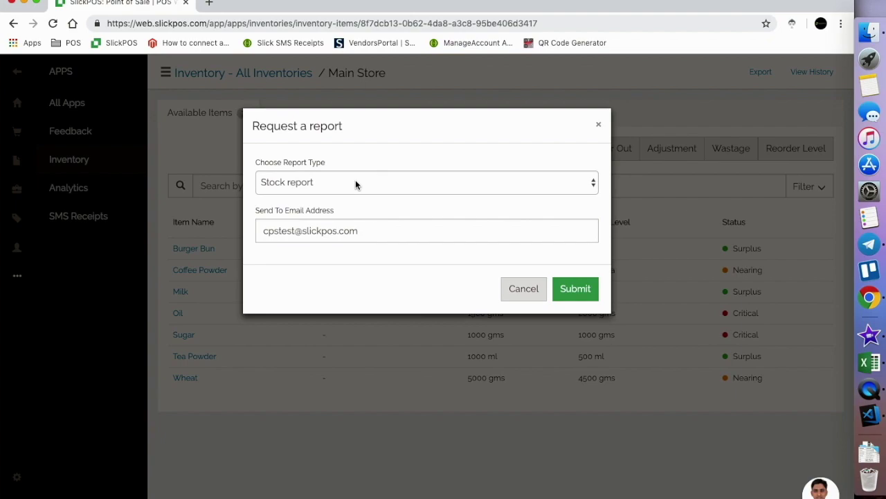
click(355, 182)
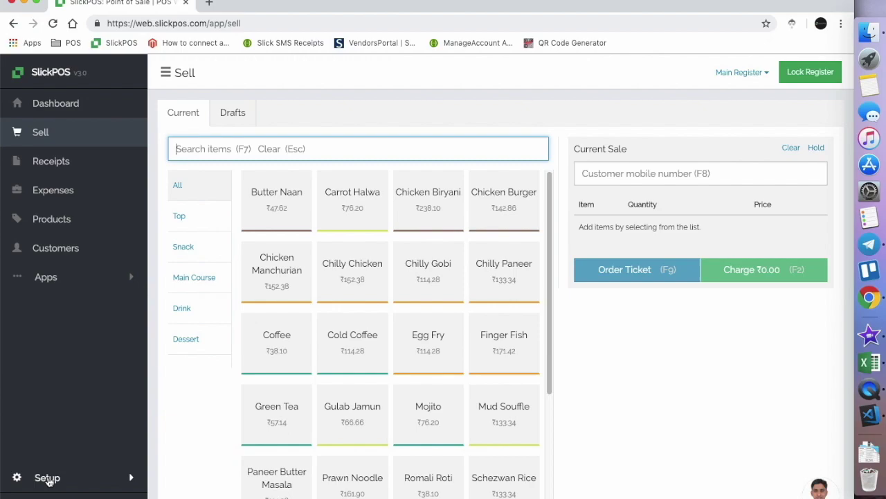
Review Taxes, Additional Charges, and Custom Fields' additional details and tags
click(48, 479)
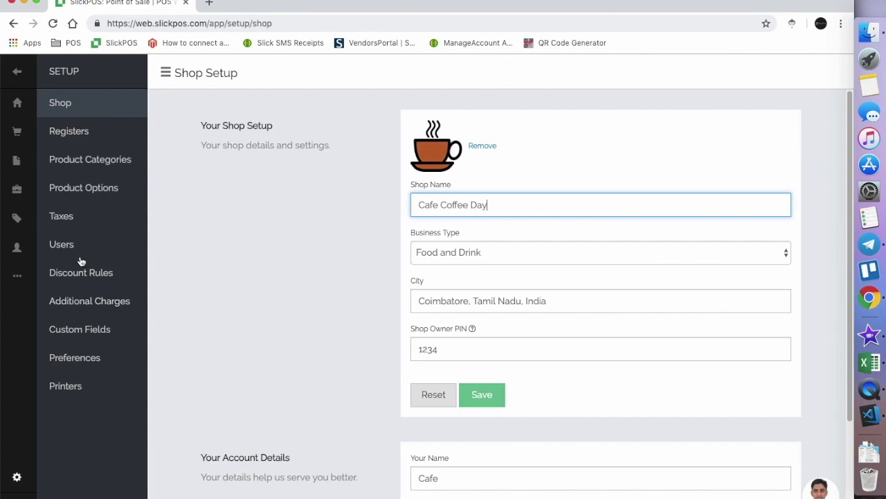
click(64, 218)
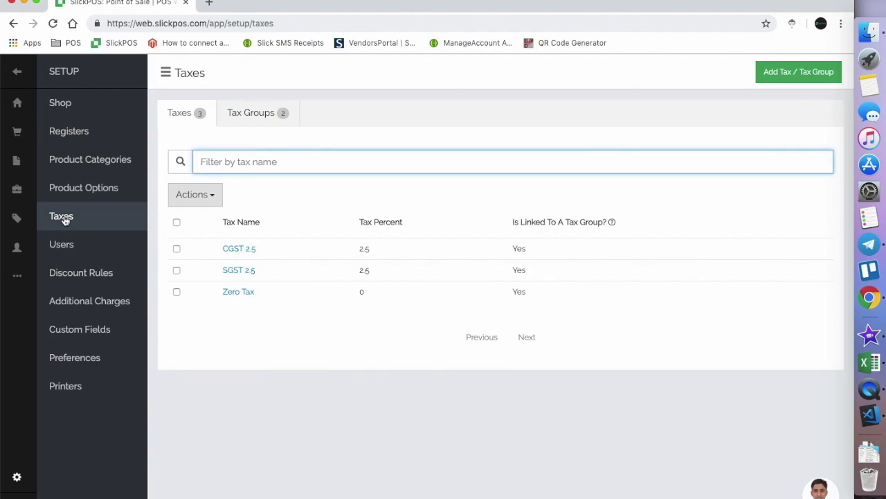
click(66, 305)
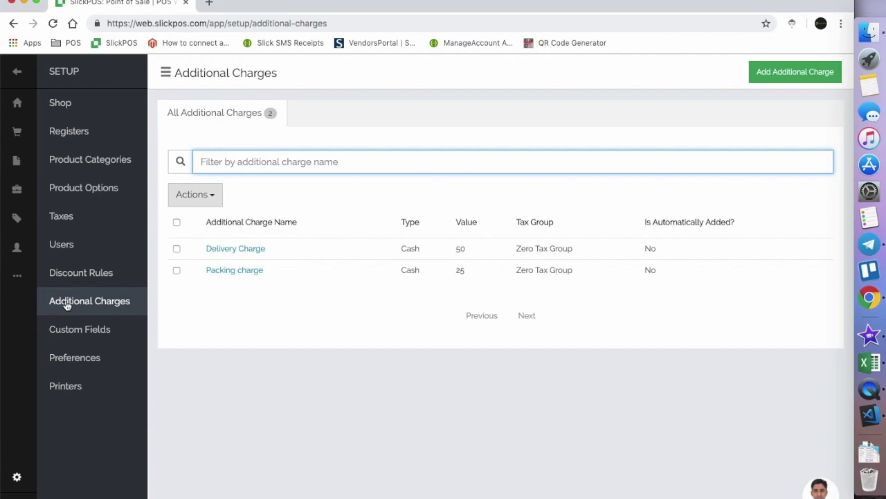
click(92, 332)
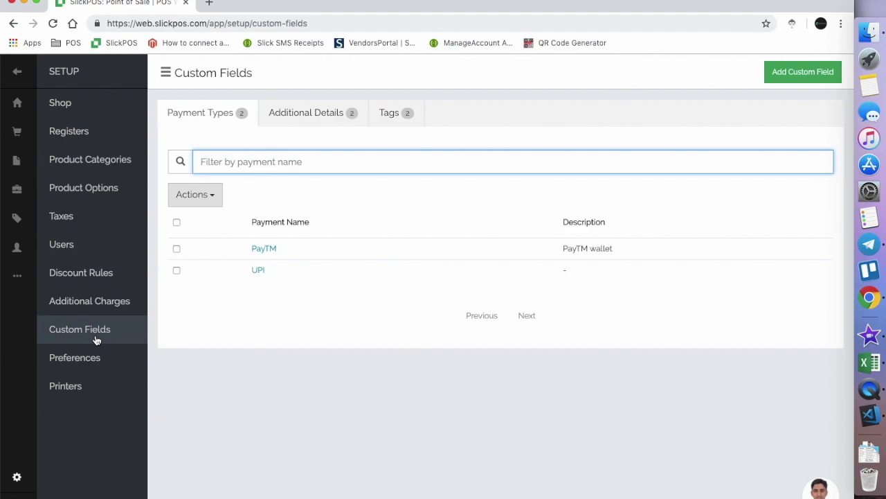
click(325, 114)
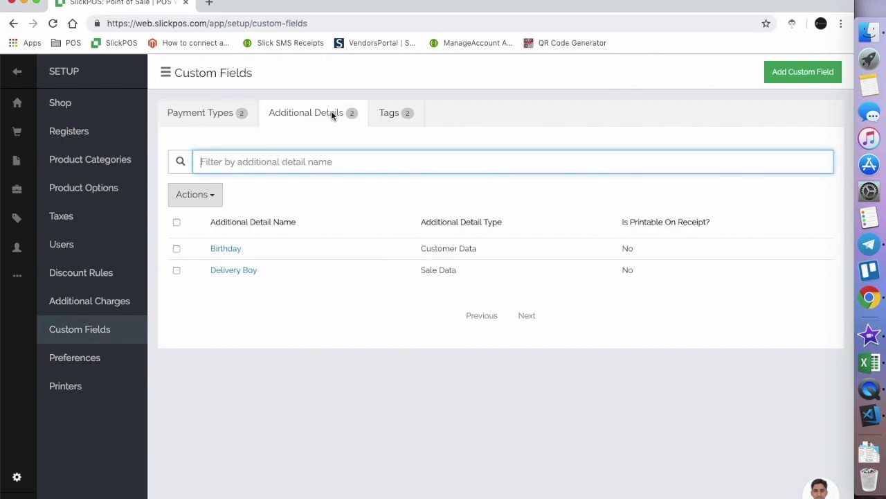
click(392, 114)
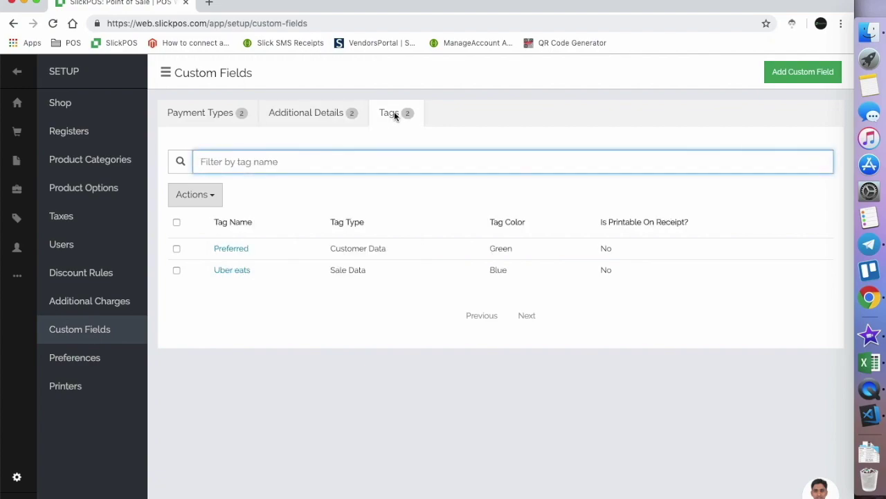
Look through the selling and printing Preferences, then return to Sell
click(74, 357)
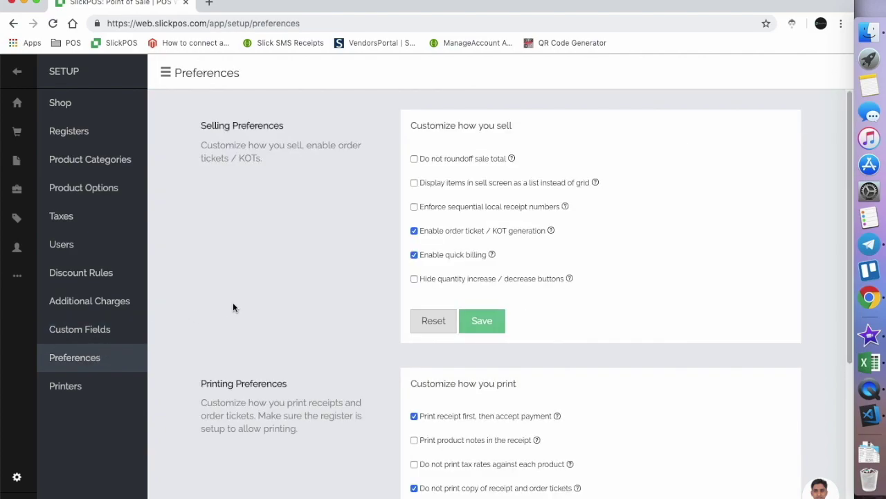
scroll(233, 307, down, 2)
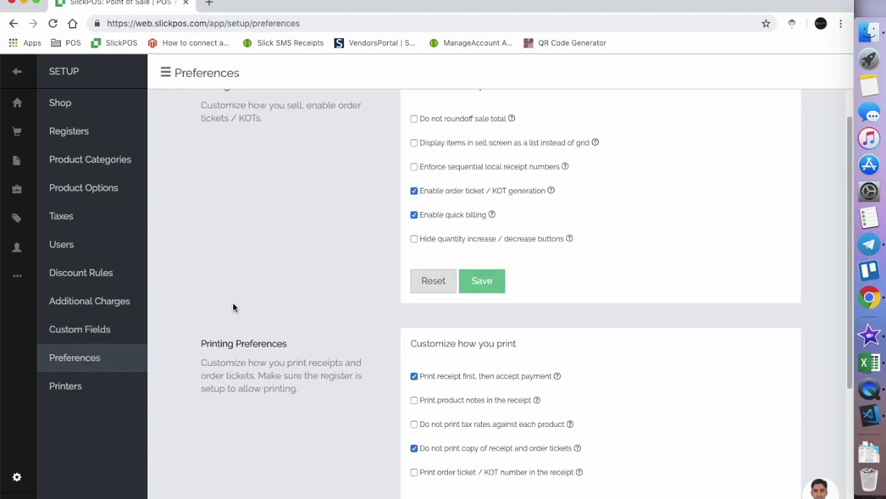
scroll(233, 307, down, 2)
scroll(233, 307, down, 3)
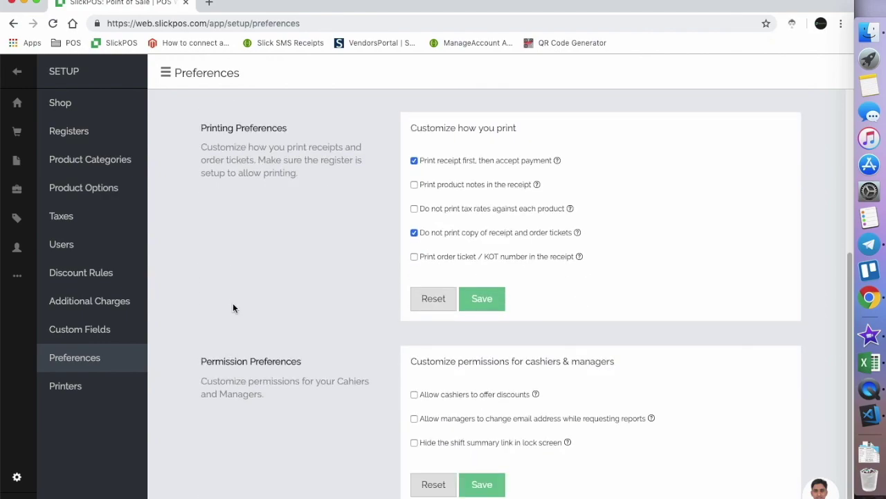
click(17, 133)
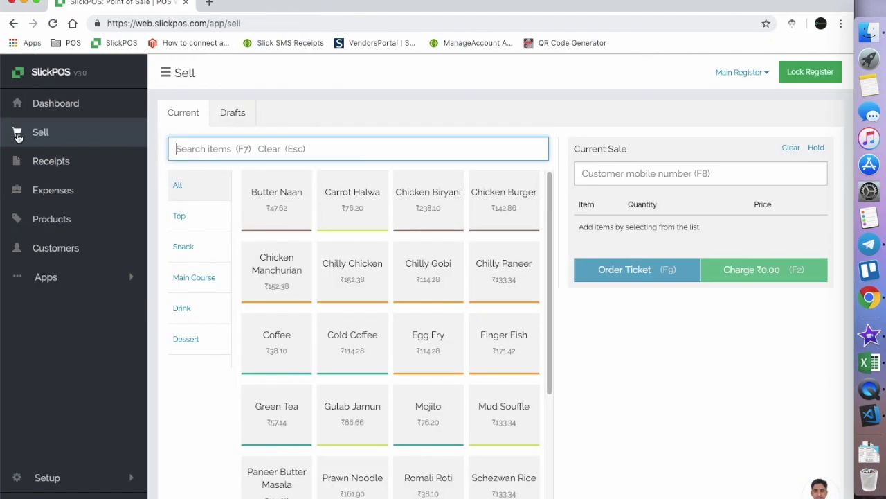